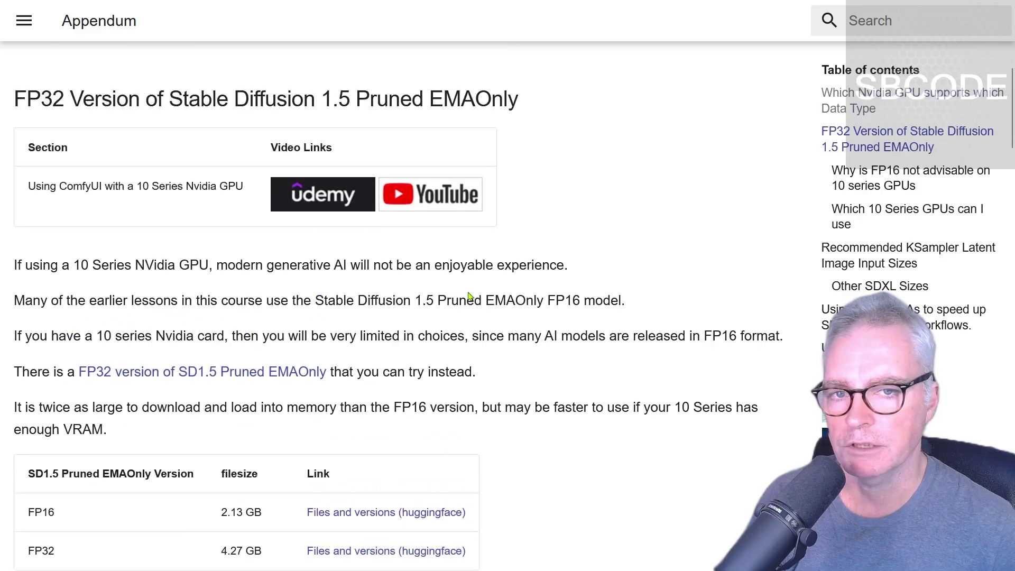
- Review the FP16 and FP32 versions of SD1.5 Pruned EMAOnly in the page's model table
{"action": "scroll", "coordinate": [82, 237], "scroll_direction": "up", "scroll_amount": 2}
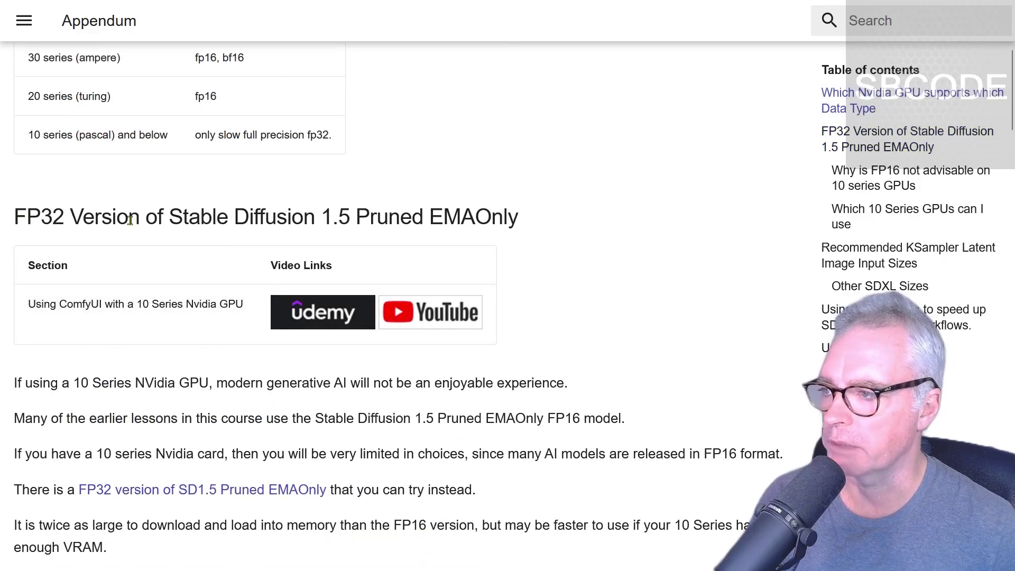
{"action": "scroll", "coordinate": [532, 358], "scroll_direction": "down", "scroll_amount": 3}
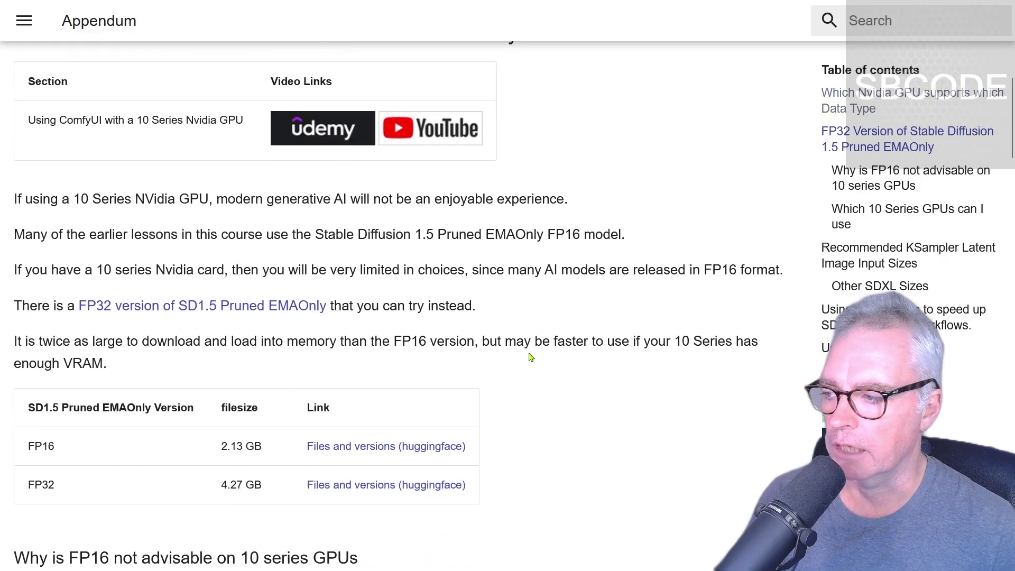
{"action": "double_click", "coordinate": [41, 483]}
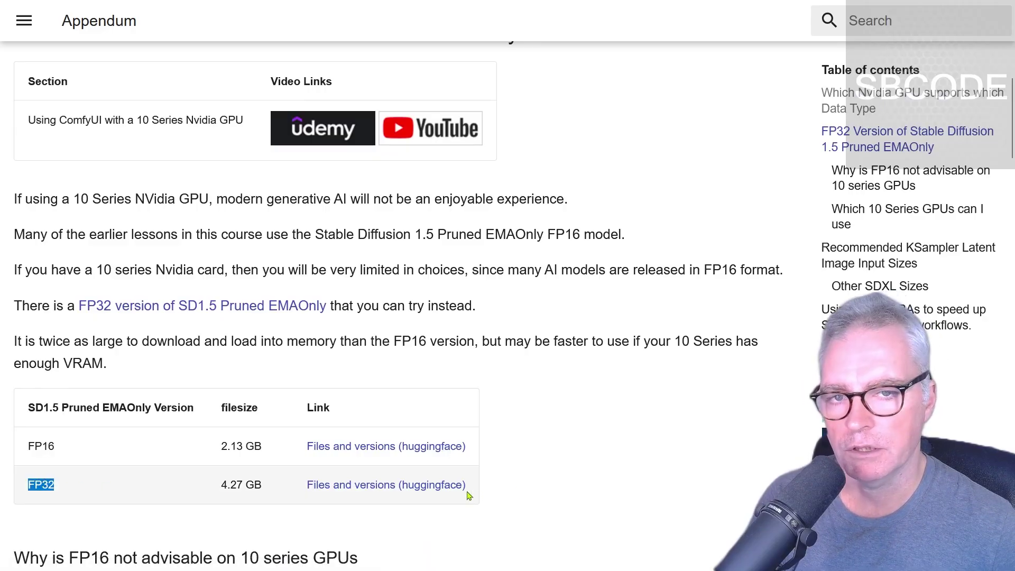
{"action": "left_click", "coordinate": [574, 491]}
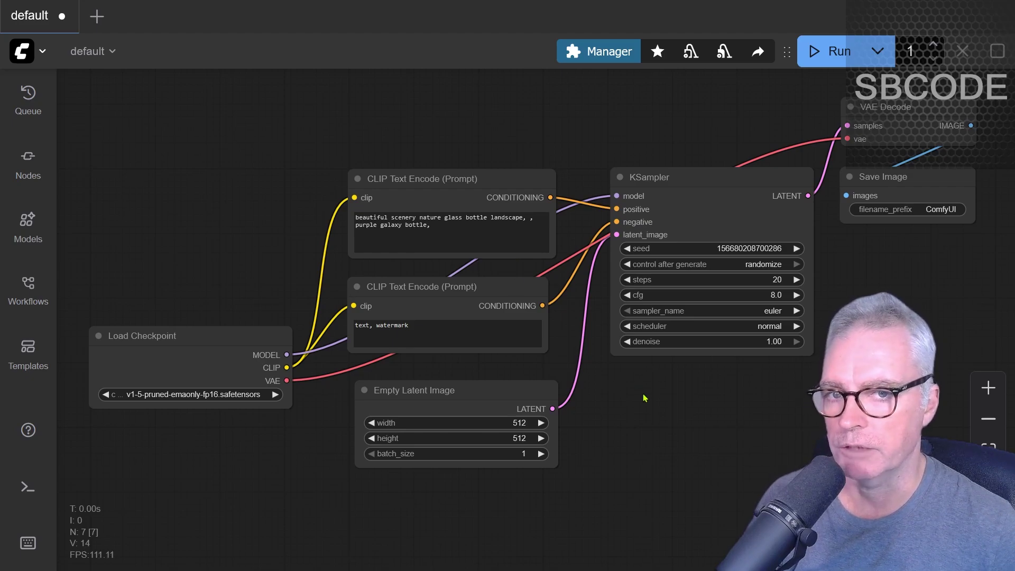
- Move the Load Checkpoint node away from the prompt nodes and add a LoraLoaderModelOnly node fed by its MODEL output
{"action": "left_click_drag", "start_coordinate": [725, 423], "coordinate": [927, 424]}
{"action": "left_click_drag", "start_coordinate": [414, 336], "coordinate": [237, 320]}
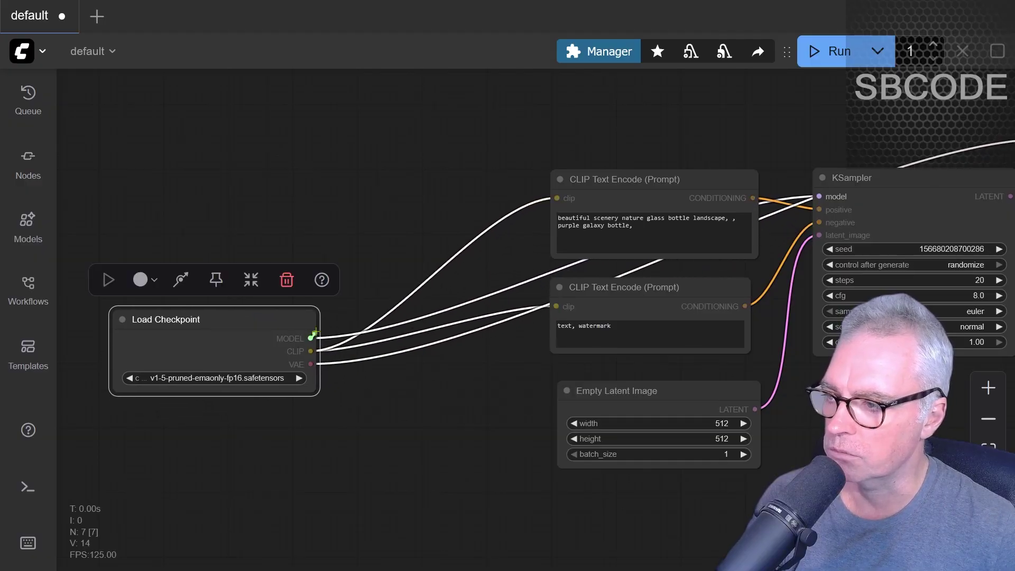
{"action": "left_click_drag", "start_coordinate": [313, 334], "coordinate": [394, 143]}
{"action": "left_click", "coordinate": [408, 185]}
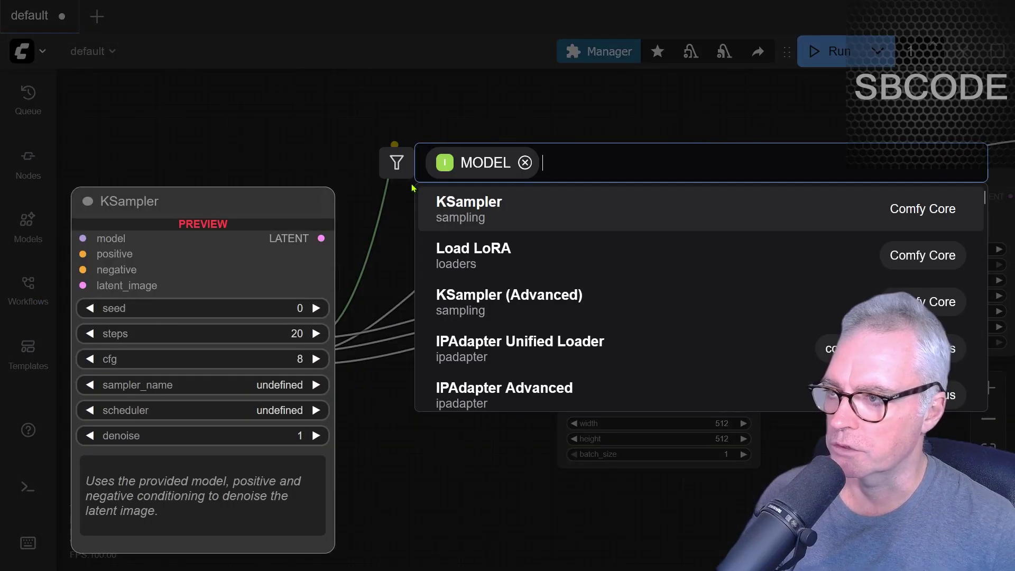
{"action": "type", "text": "lora"}
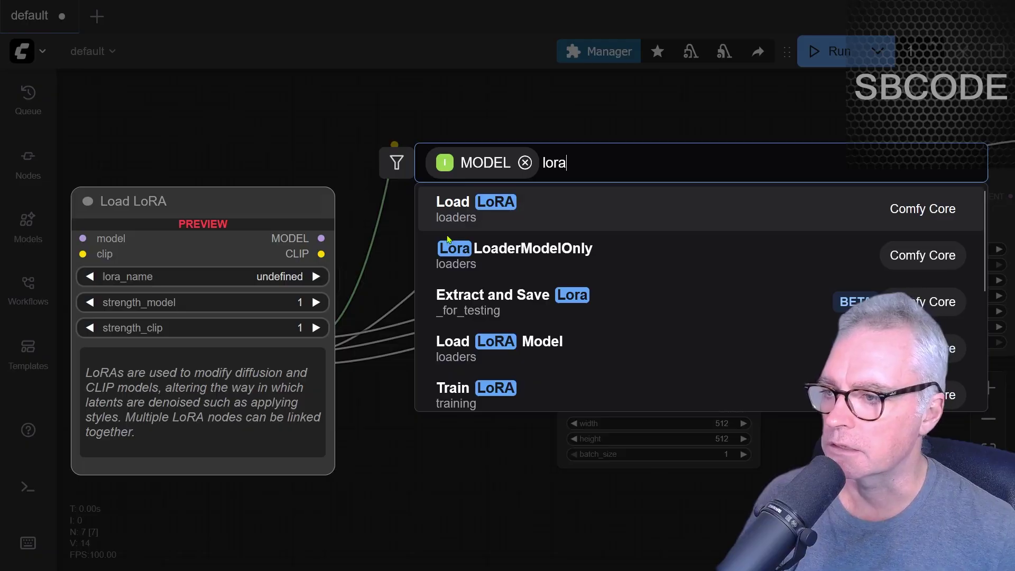
{"action": "left_click", "coordinate": [522, 253]}
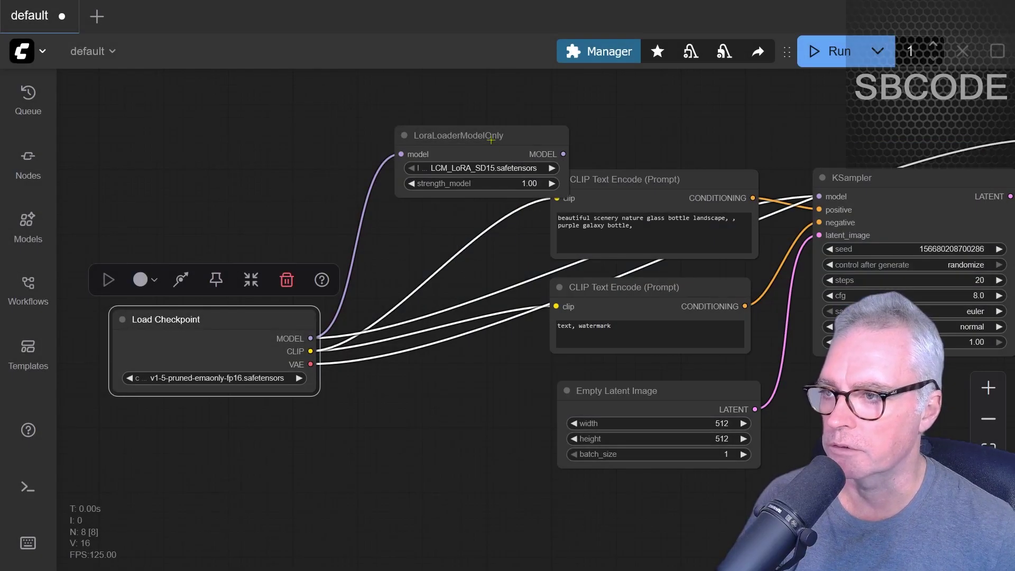
- Choose LCM_LoRA_SD15.safetensors in the LoRA loader and connect its MODEL output to the KSampler's model input
{"action": "left_click_drag", "start_coordinate": [491, 139], "coordinate": [451, 121]}
{"action": "left_click", "coordinate": [441, 151]}
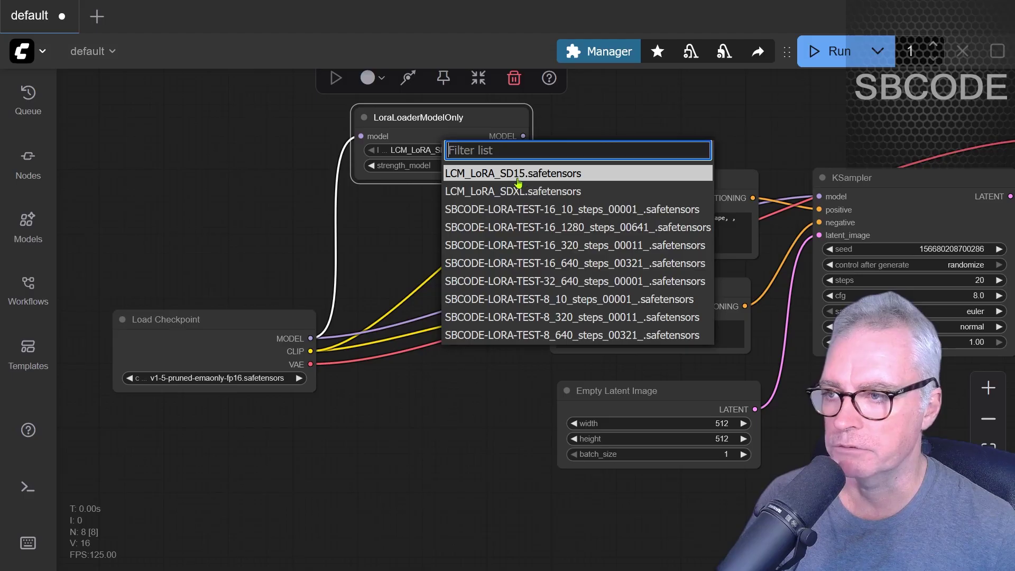
{"action": "left_click", "coordinate": [518, 180]}
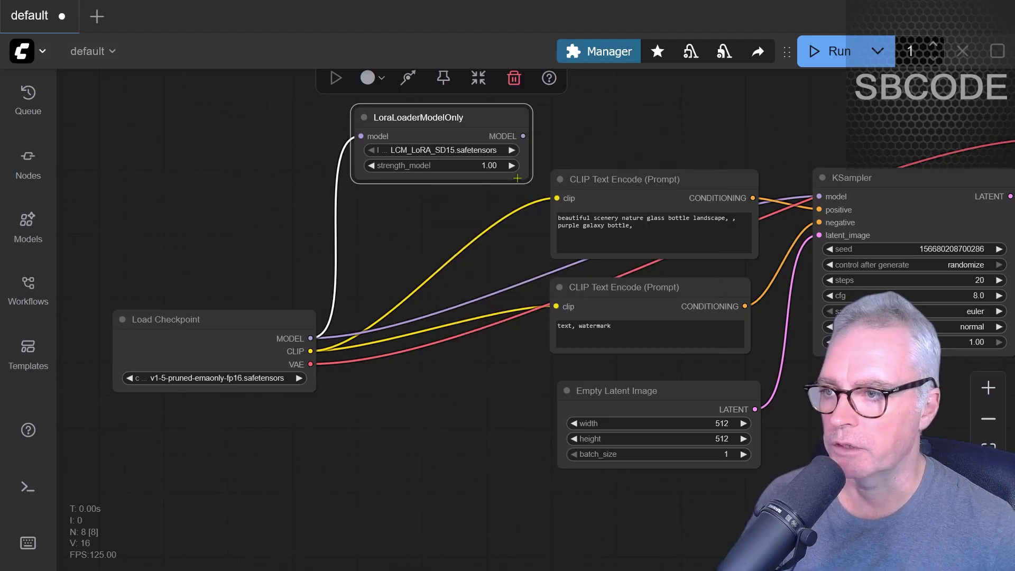
{"action": "left_click_drag", "start_coordinate": [552, 136], "coordinate": [743, 223]}
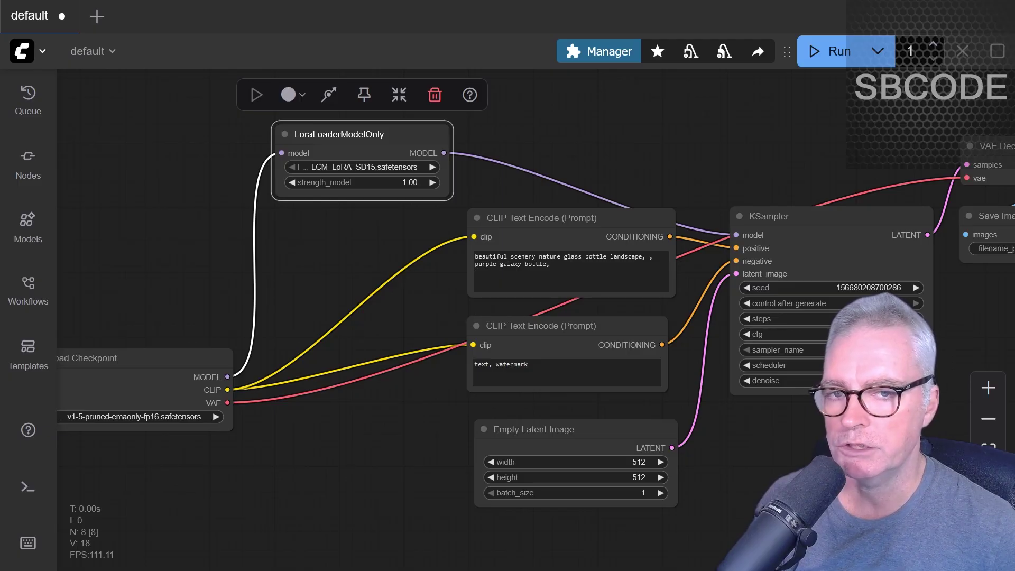
- Run the workflow with the LCM LoRA applied and the KSampler left at its default settings
{"action": "left_click", "coordinate": [629, 433]}
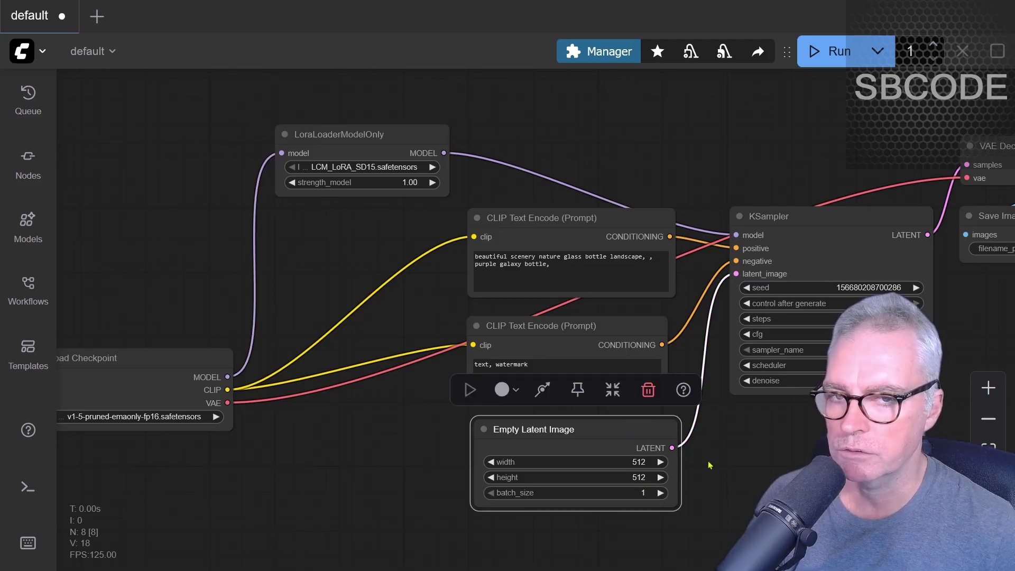
{"action": "left_click_drag", "start_coordinate": [709, 465], "coordinate": [768, 456]}
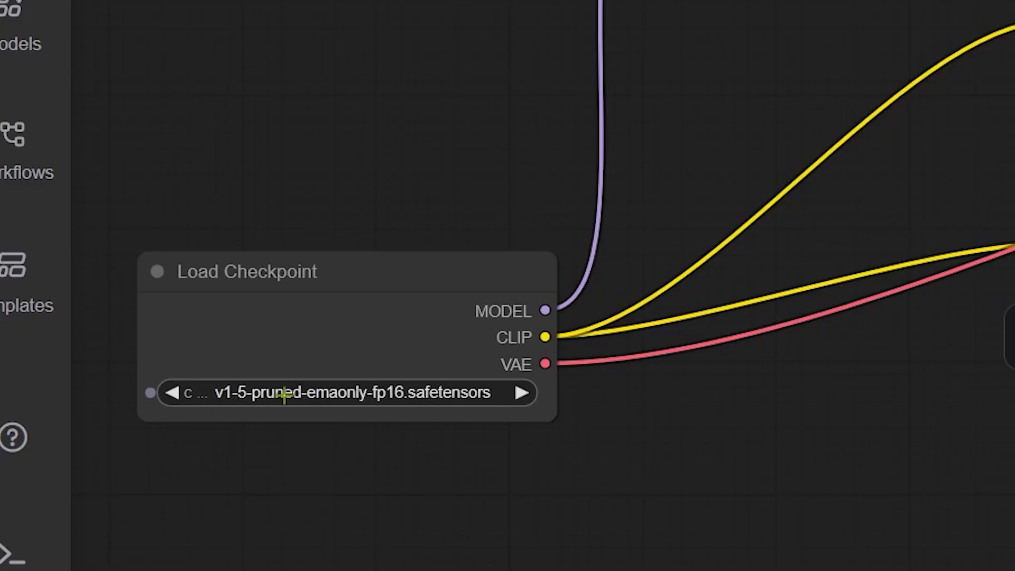
{"action": "left_click", "coordinate": [364, 284]}
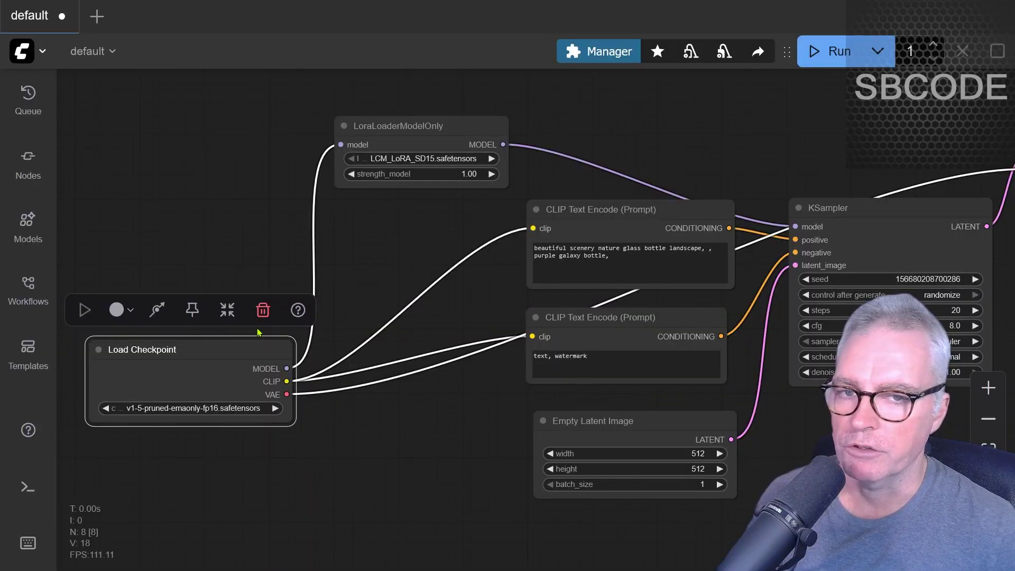
{"action": "left_click_drag", "start_coordinate": [849, 434], "coordinate": [627, 439]}
{"action": "scroll", "coordinate": [680, 444], "scroll_direction": "down", "scroll_amount": 2}
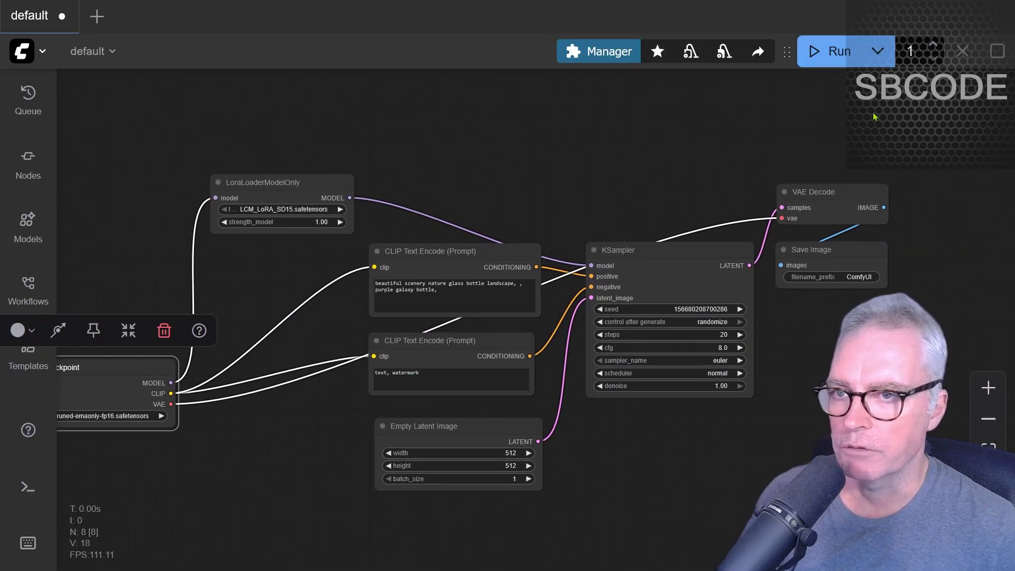
{"action": "left_click", "coordinate": [838, 52]}
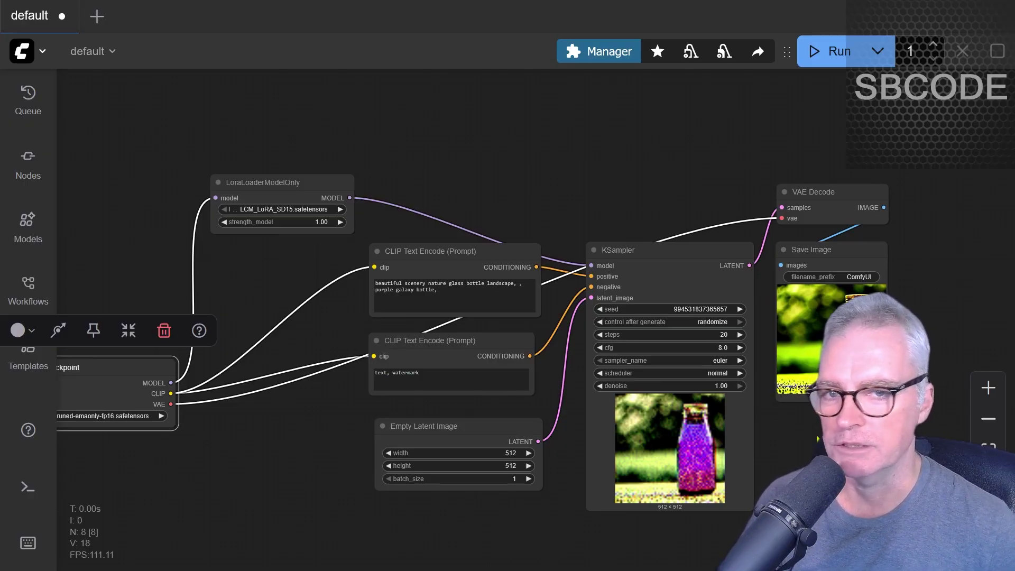
- Examine the generated image and compare the Load Checkpoint model with the LoRA file chosen in the loader
{"action": "left_click_drag", "start_coordinate": [818, 438], "coordinate": [861, 419]}
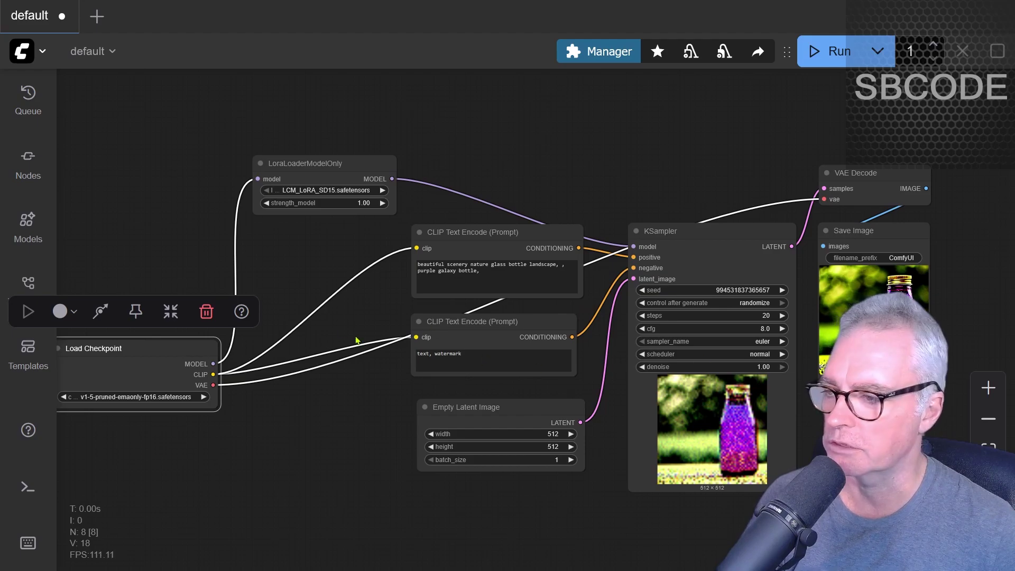
{"action": "left_click_drag", "start_coordinate": [346, 320], "coordinate": [410, 349]}
{"action": "scroll", "coordinate": [398, 327], "scroll_direction": "up", "scroll_amount": 4}
{"action": "left_click_drag", "start_coordinate": [389, 268], "coordinate": [413, 305]}
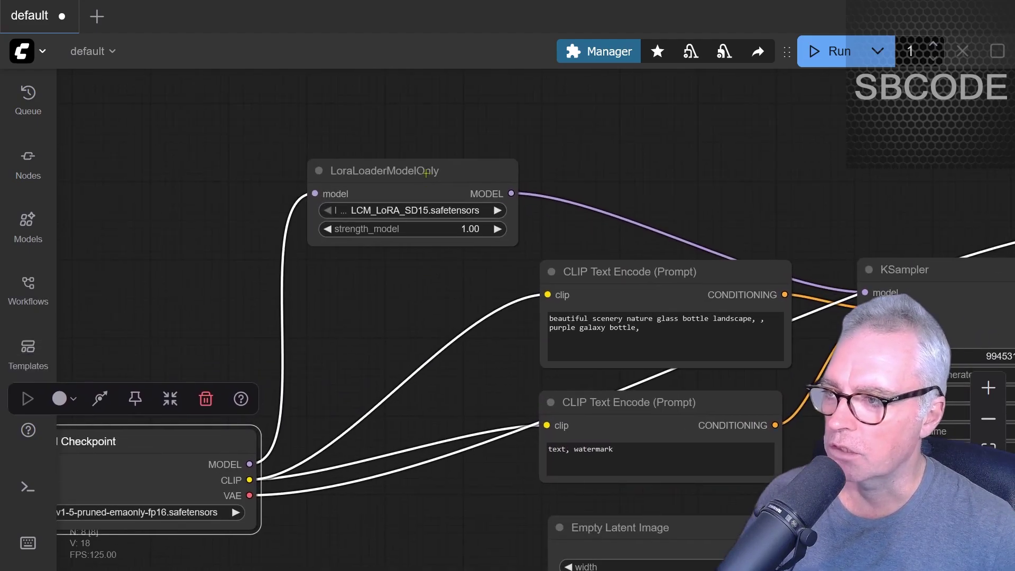
{"action": "left_click", "coordinate": [426, 173]}
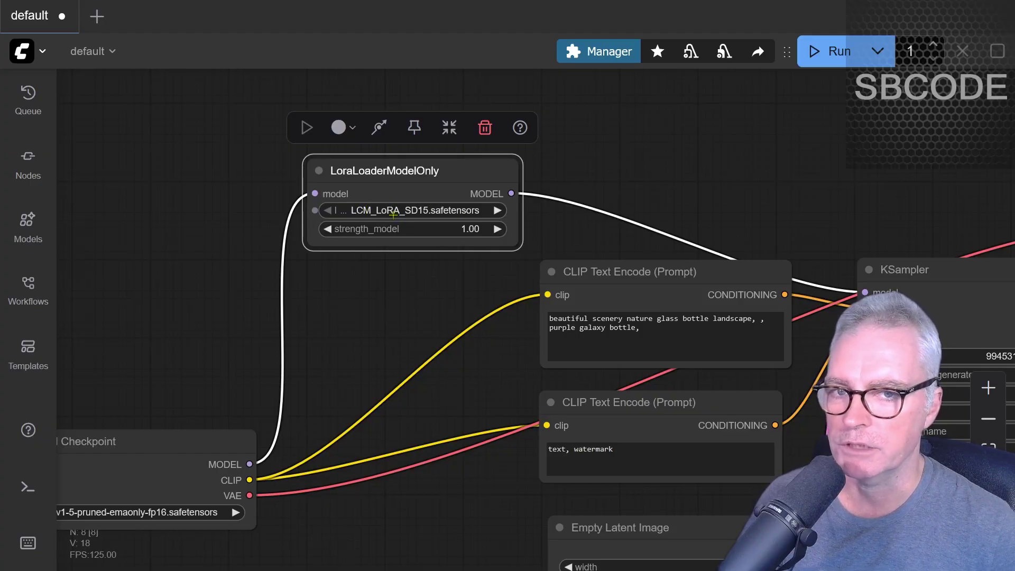
{"action": "left_click_drag", "start_coordinate": [367, 322], "coordinate": [375, 309]}
{"action": "left_click", "coordinate": [98, 434]}
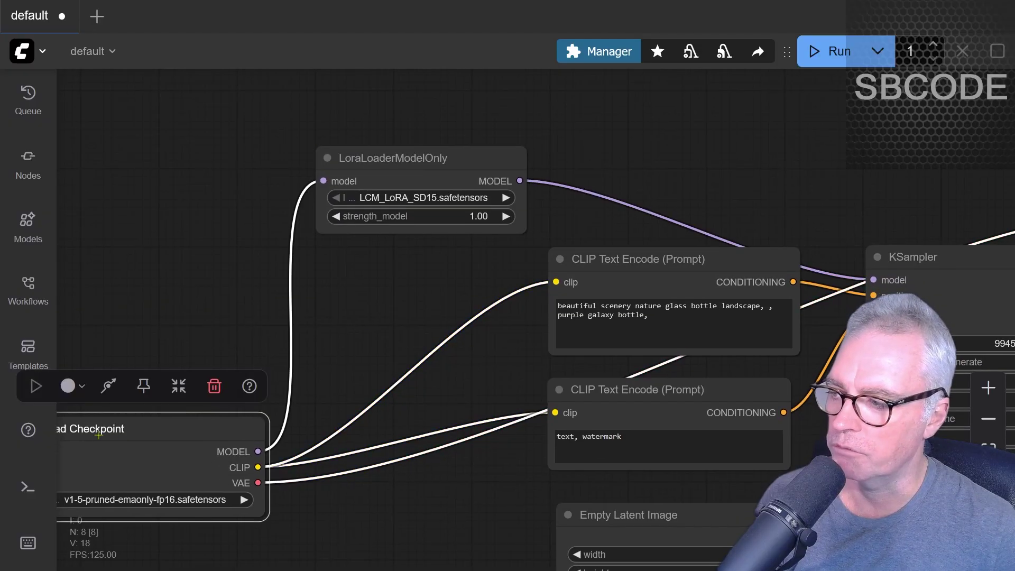
{"action": "left_click", "coordinate": [413, 157]}
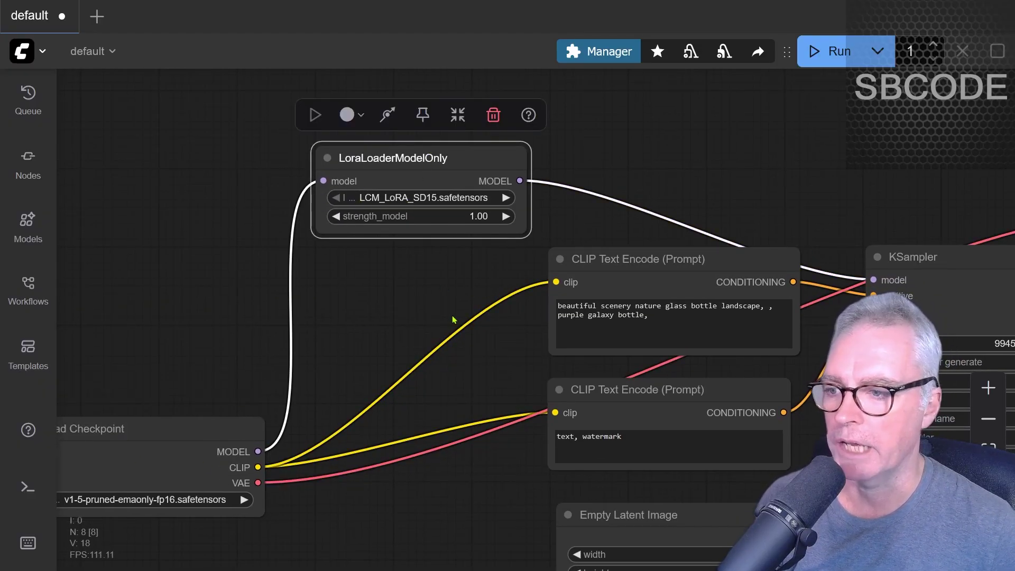
- Set the KSampler's steps to 4 and its cfg to 1.5
{"action": "left_click_drag", "start_coordinate": [503, 347], "coordinate": [93, 275]}
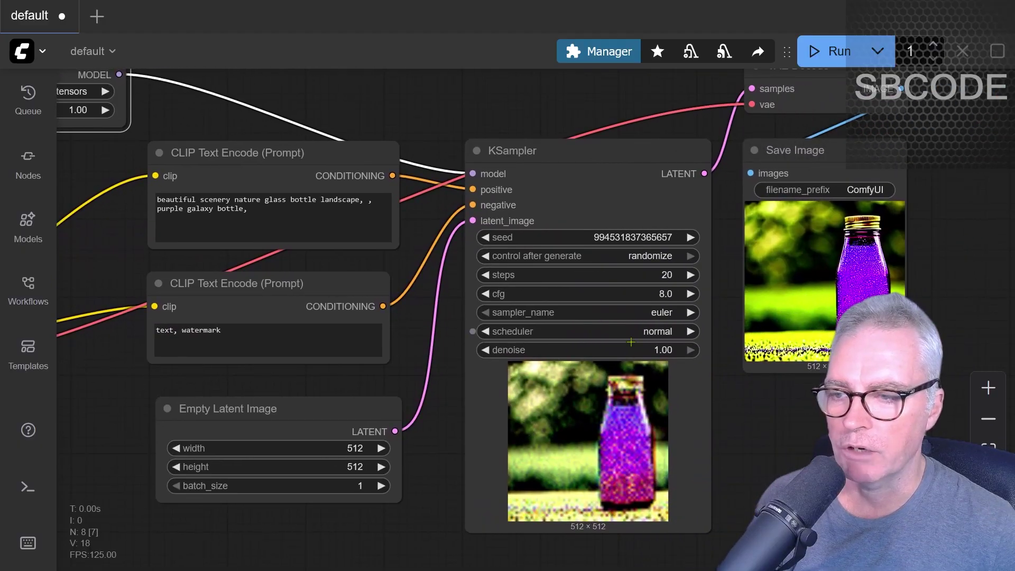
{"action": "left_click", "coordinate": [663, 276]}
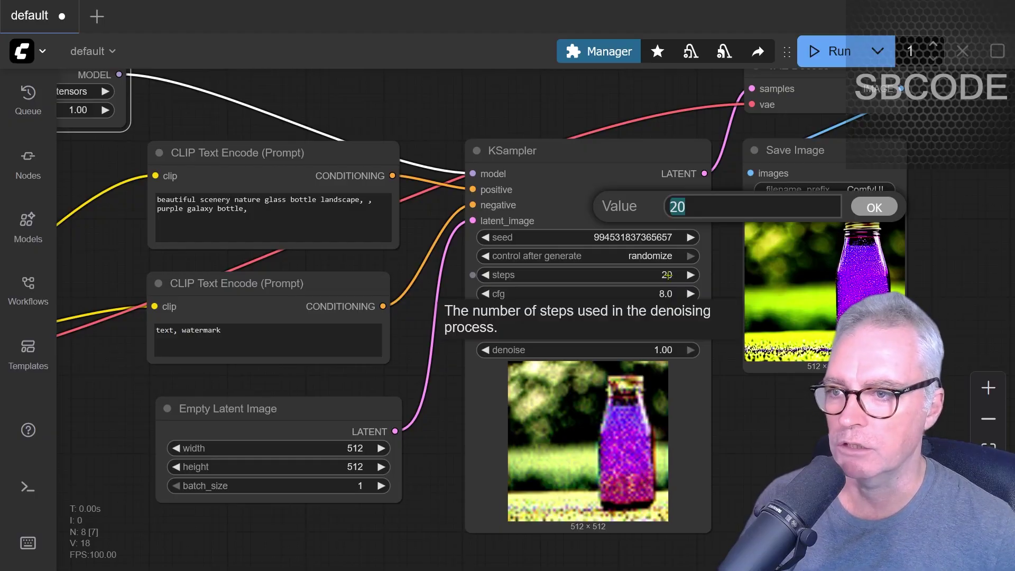
{"action": "type", "text": "4"}
{"action": "key", "text": "Return"}
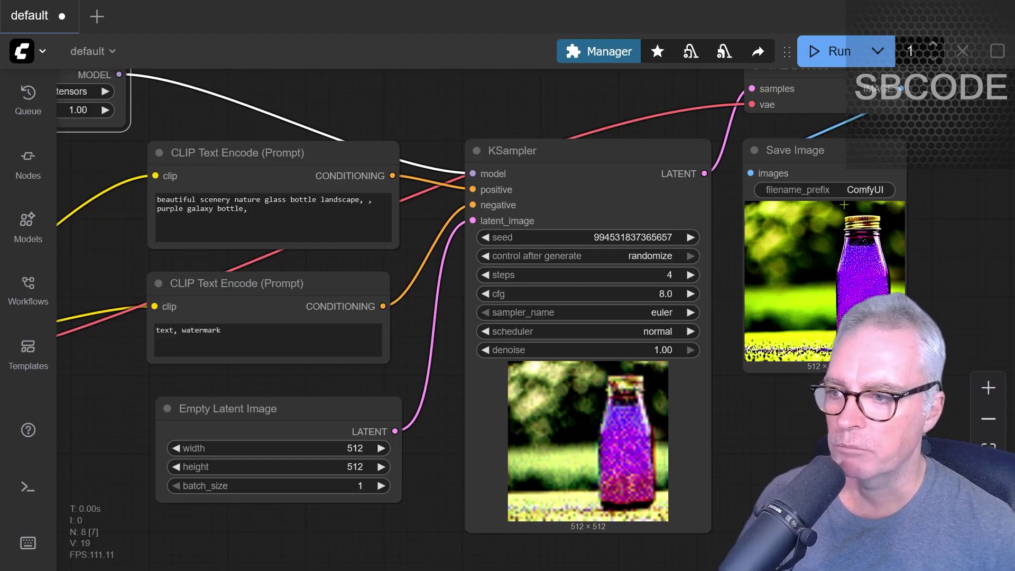
{"action": "left_click", "coordinate": [654, 294]}
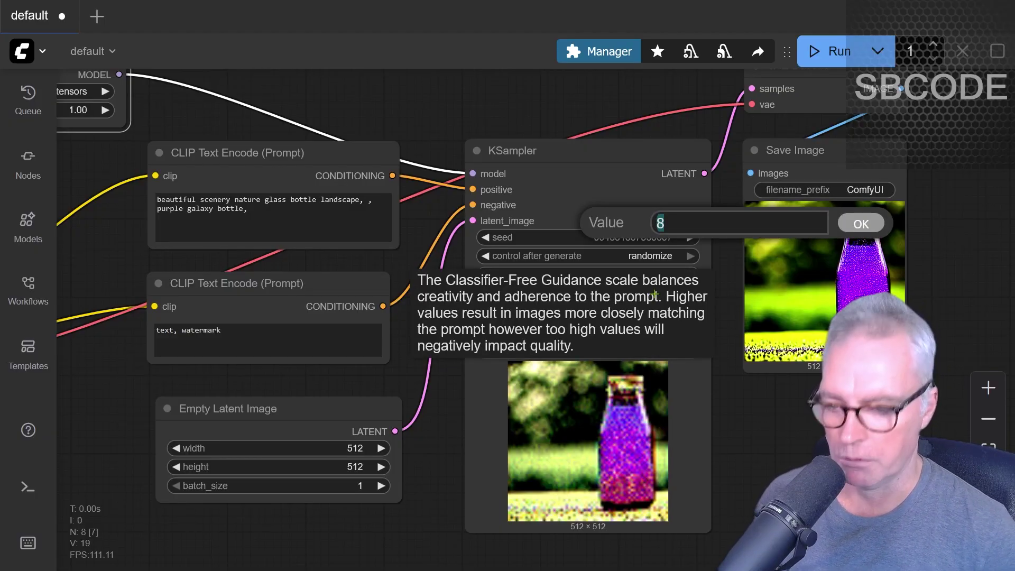
{"action": "type", "text": "1"}
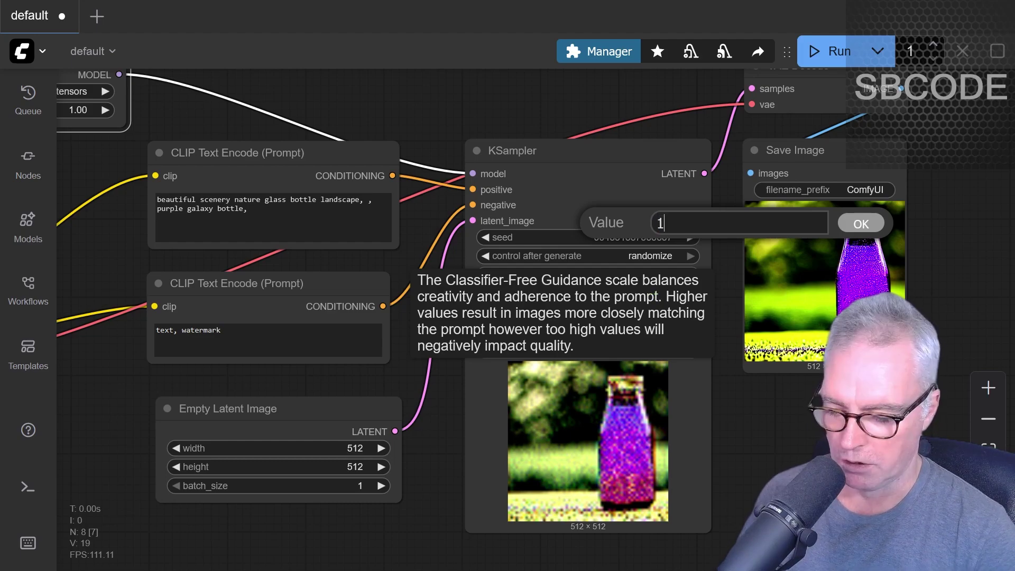
{"action": "type", "text": ".5"}
{"action": "key", "text": "Return"}
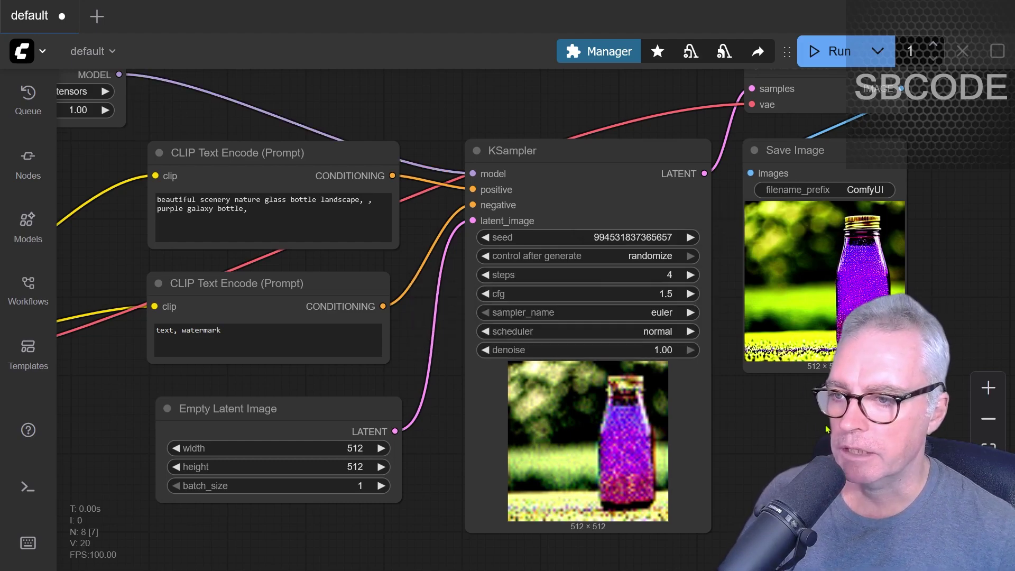
- Set the KSampler's sampler to lcm and its scheduler to sgm_uniform
{"action": "left_click", "coordinate": [652, 314]}
{"action": "left_click", "coordinate": [656, 532]}
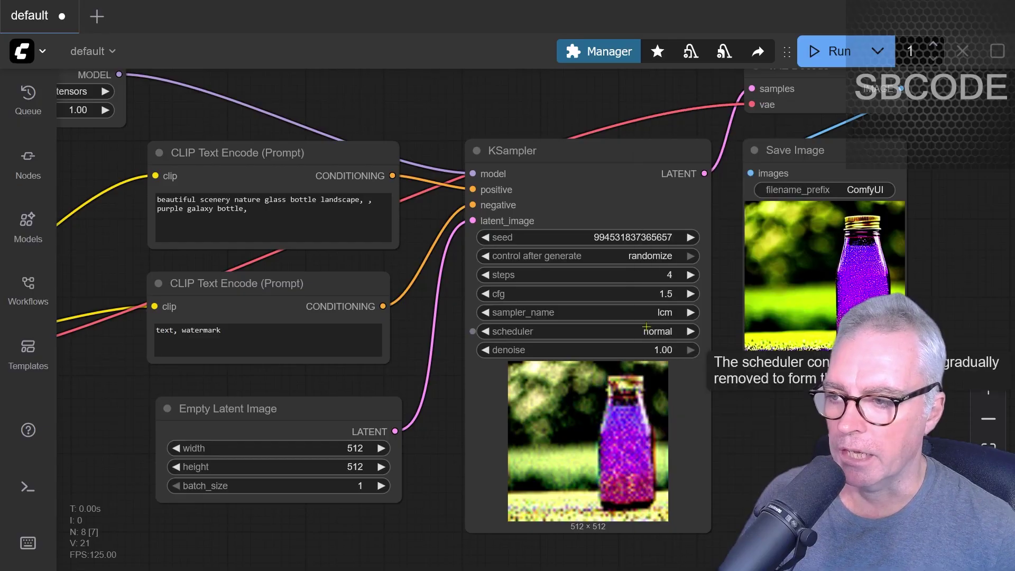
{"action": "left_click", "coordinate": [659, 333]}
{"action": "left_click", "coordinate": [675, 377]}
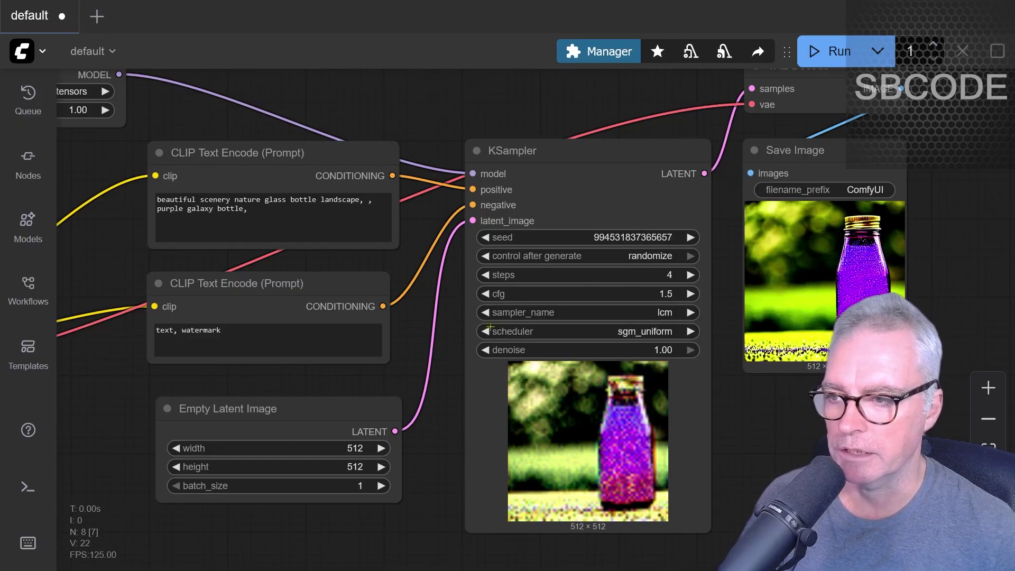
- Run the workflow with the LCM settings and compare the generation times of the latest images in the queue
{"action": "left_click", "coordinate": [842, 53]}
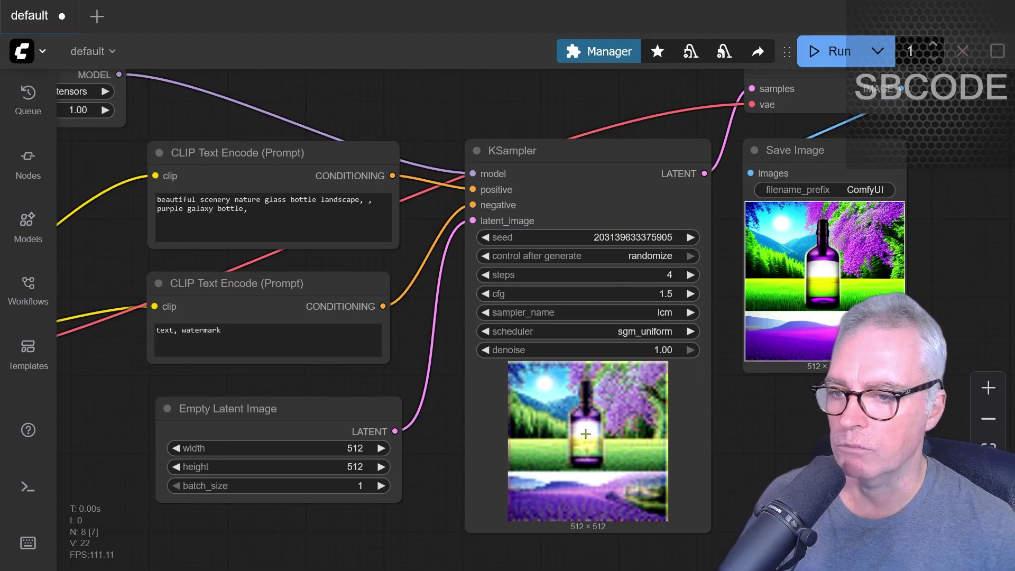
{"action": "left_click", "coordinate": [28, 98]}
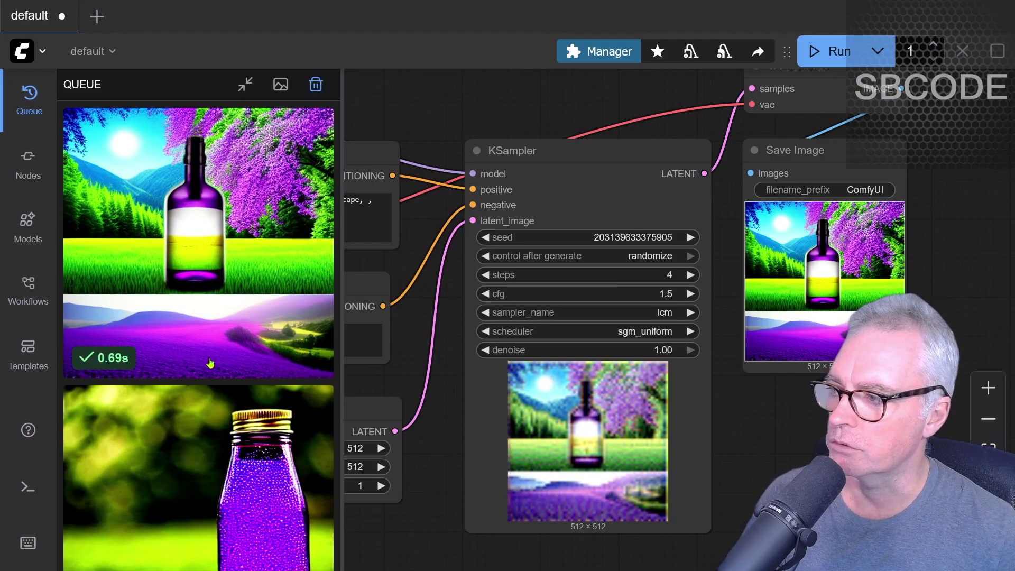
{"action": "scroll", "coordinate": [211, 362], "scroll_direction": "down", "scroll_amount": 5}
{"action": "scroll", "coordinate": [211, 362], "scroll_direction": "up", "scroll_amount": 2}
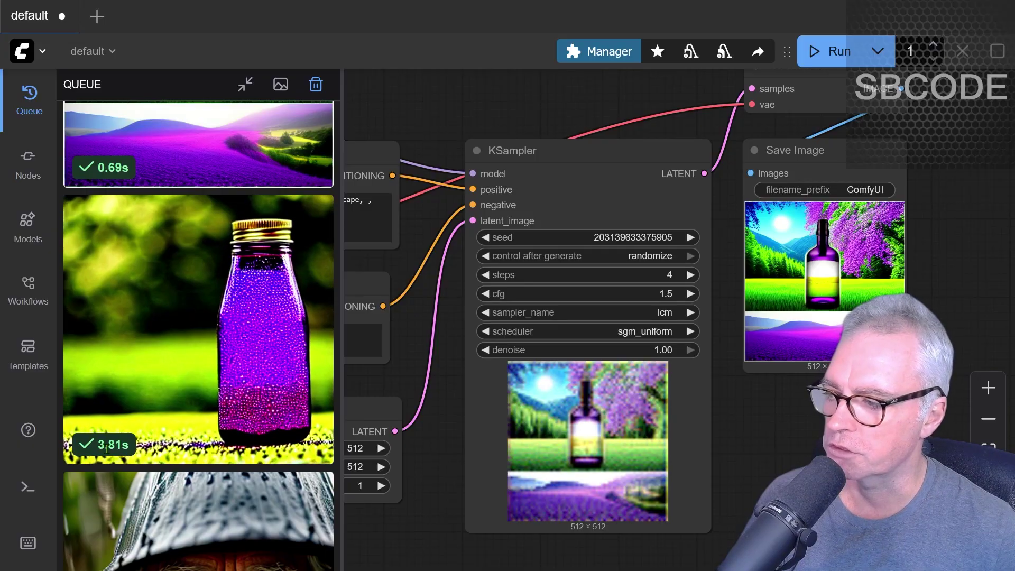
{"action": "scroll", "coordinate": [132, 365], "scroll_direction": "up", "scroll_amount": 4}
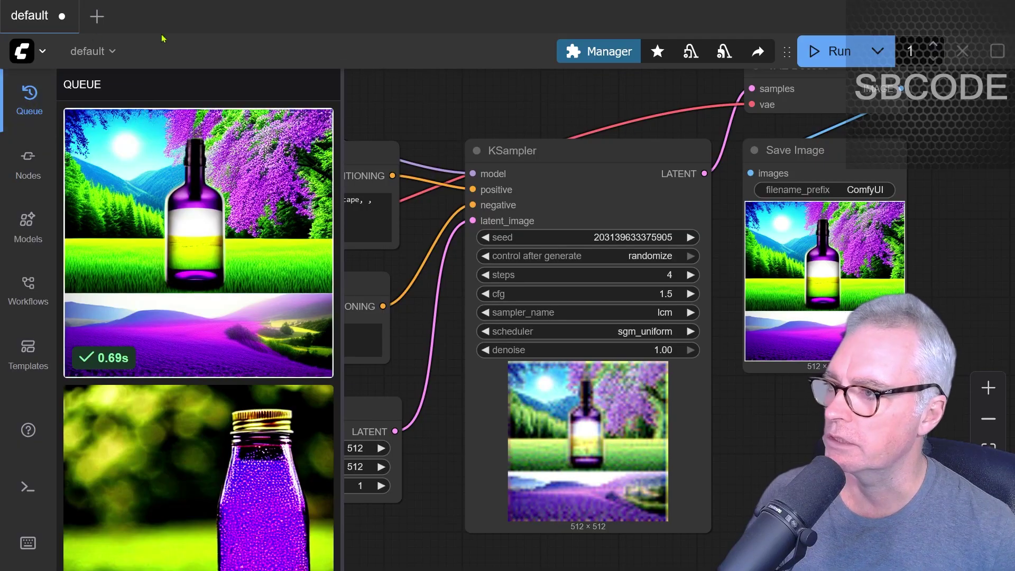
{"action": "key", "text": "q"}
{"action": "left_click_drag", "start_coordinate": [323, 116], "coordinate": [606, 196]}
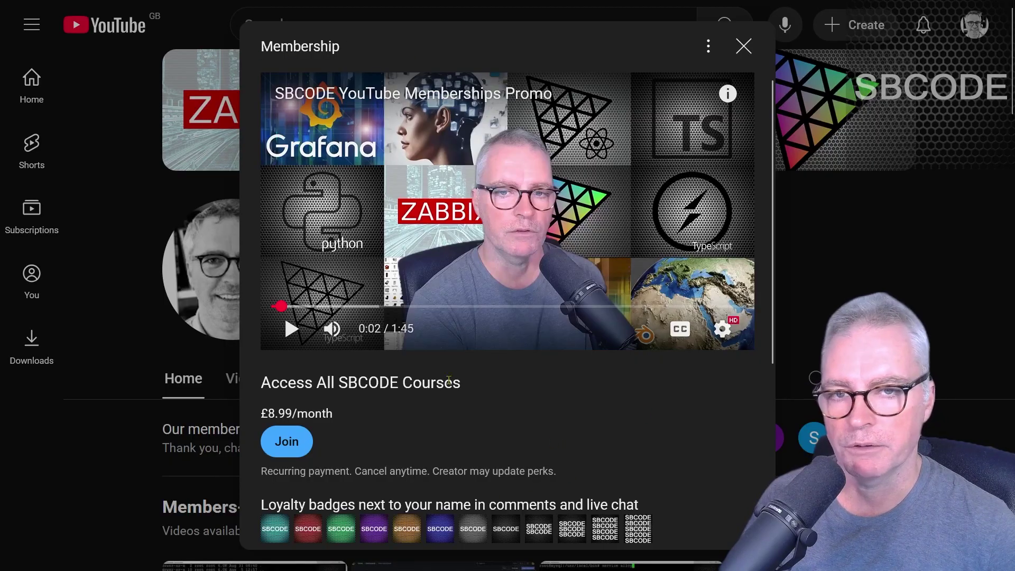
- Switch to the SBCODE channel page on YouTube and dismiss its membership dialog
{"action": "left_click", "coordinate": [890, 264]}
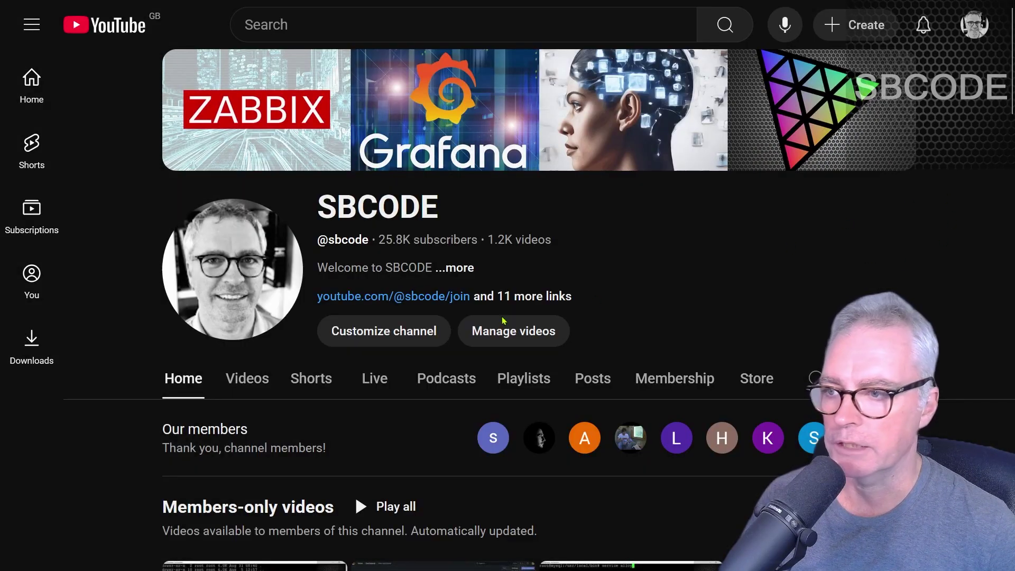
- Switch to the Appendum documentation page and read the section on using LCM LoRAs to speed up SD1.5 and SDXL workflows
{"action": "key", "text": "alt+Tab"}
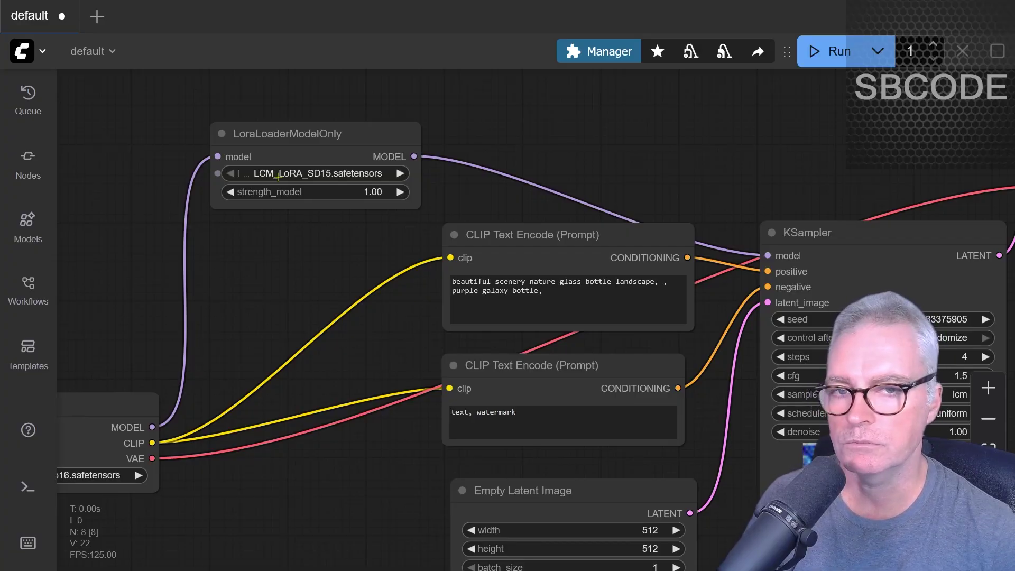
{"action": "key", "text": "alt+Tab"}
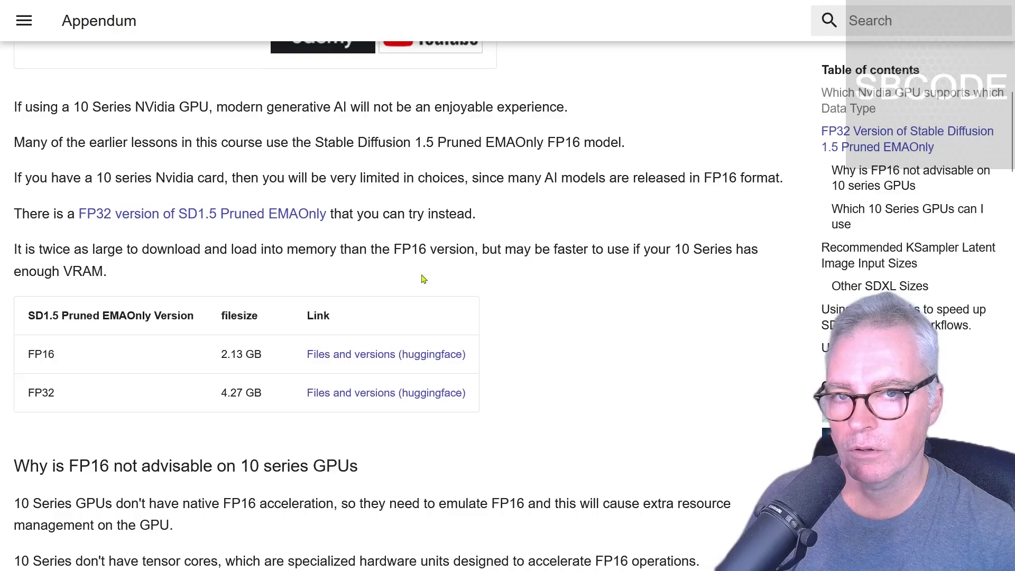
{"action": "scroll", "coordinate": [423, 280], "scroll_direction": "down", "scroll_amount": 6}
{"action": "scroll", "coordinate": [423, 282], "scroll_direction": "down", "scroll_amount": 7}
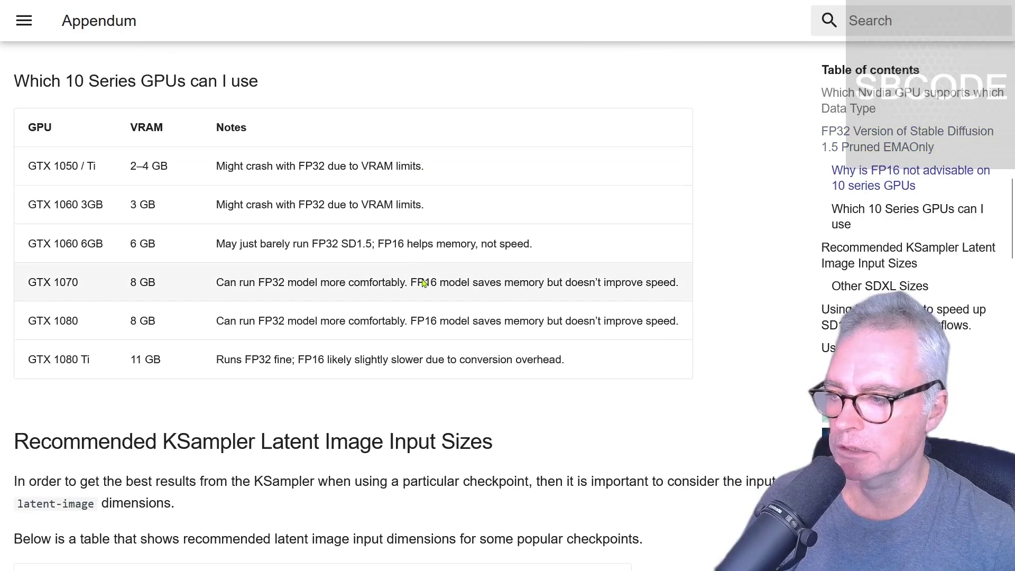
{"action": "scroll", "coordinate": [423, 278], "scroll_direction": "down", "scroll_amount": 10}
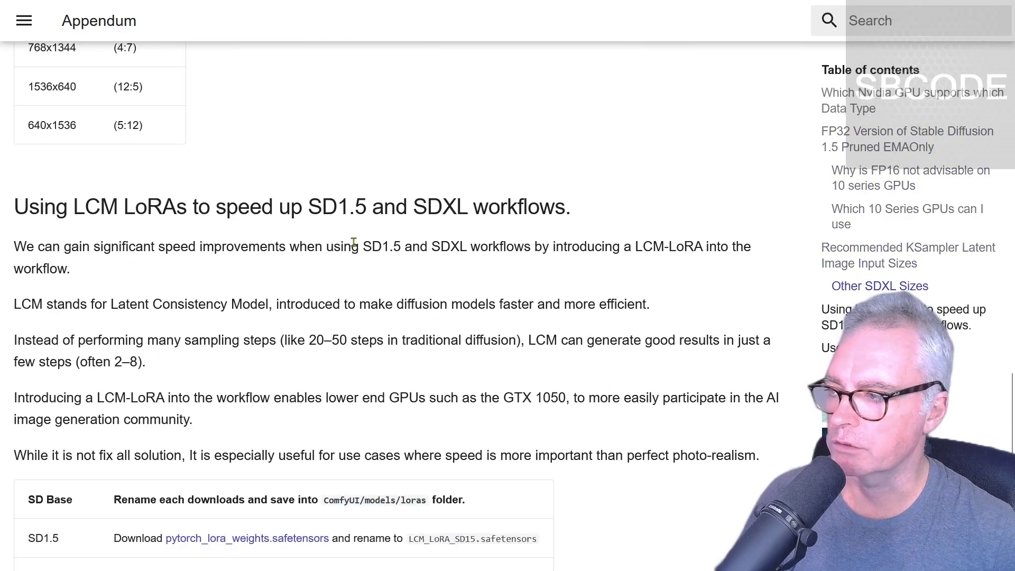
{"action": "left_click_drag", "start_coordinate": [113, 305], "coordinate": [272, 305]}
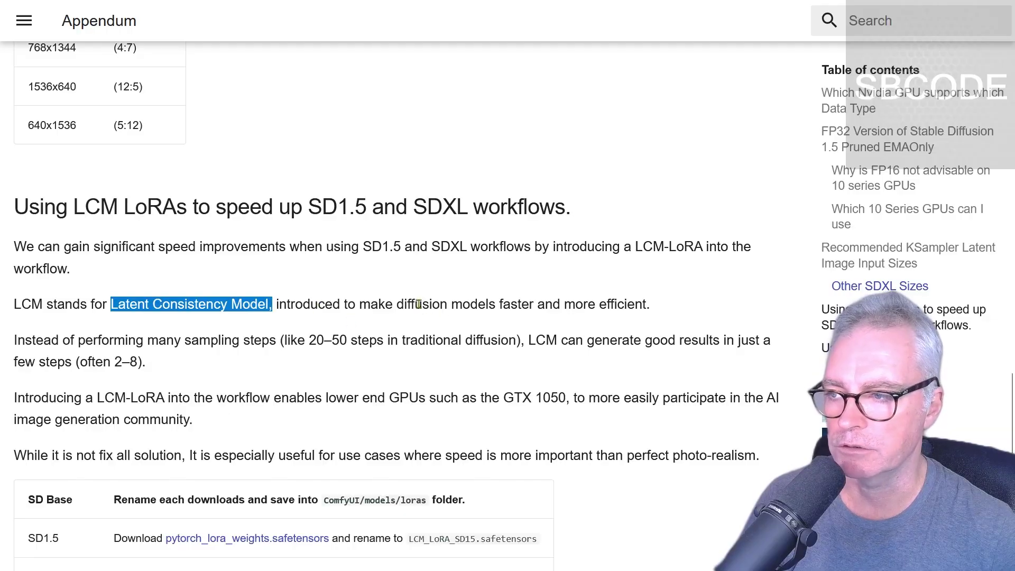
{"action": "left_click_drag", "start_coordinate": [651, 305], "coordinate": [328, 320]}
{"action": "left_click", "coordinate": [328, 319]}
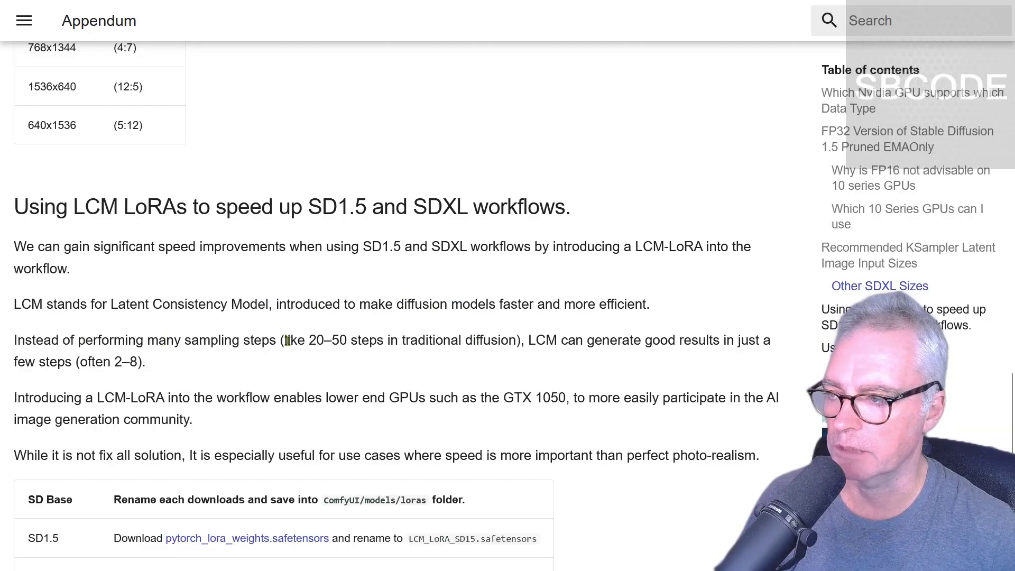
{"action": "left_click_drag", "start_coordinate": [287, 340], "coordinate": [516, 342]}
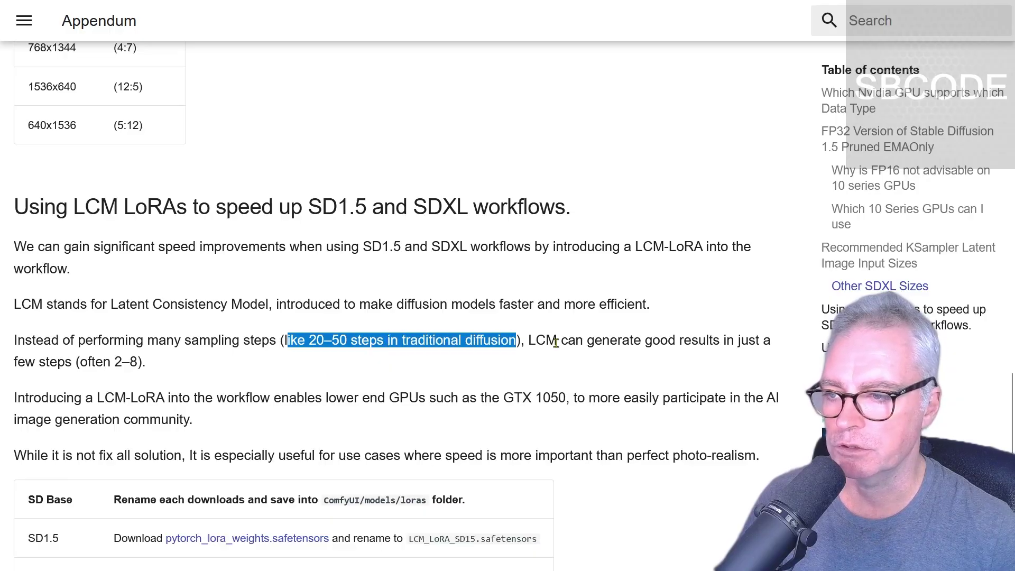
{"action": "left_click_drag", "start_coordinate": [88, 362], "coordinate": [150, 365]}
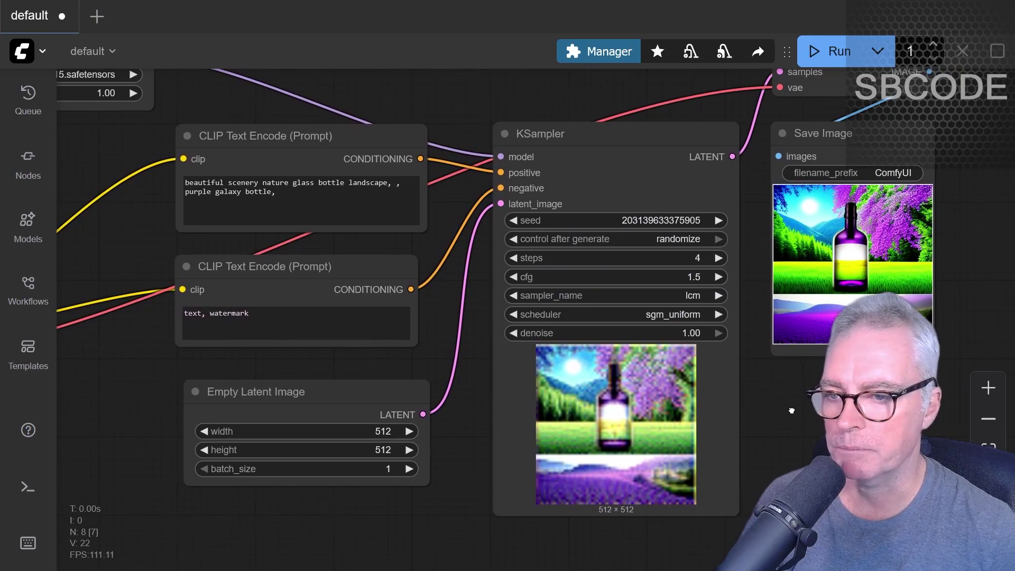
- Enlarge the Save Image node to give its preview more room and set the KSampler's steps to 2
{"action": "left_click_drag", "start_coordinate": [888, 389], "coordinate": [689, 383]}
{"action": "left_click_drag", "start_coordinate": [733, 347], "coordinate": [923, 514]}
{"action": "left_click", "coordinate": [485, 250]}
{"action": "type", "text": "2"}
{"action": "key", "text": "Return"}
- Run the workflow with 2 steps and inspect the generated bottle image up close
{"action": "left_click", "coordinate": [692, 181]}
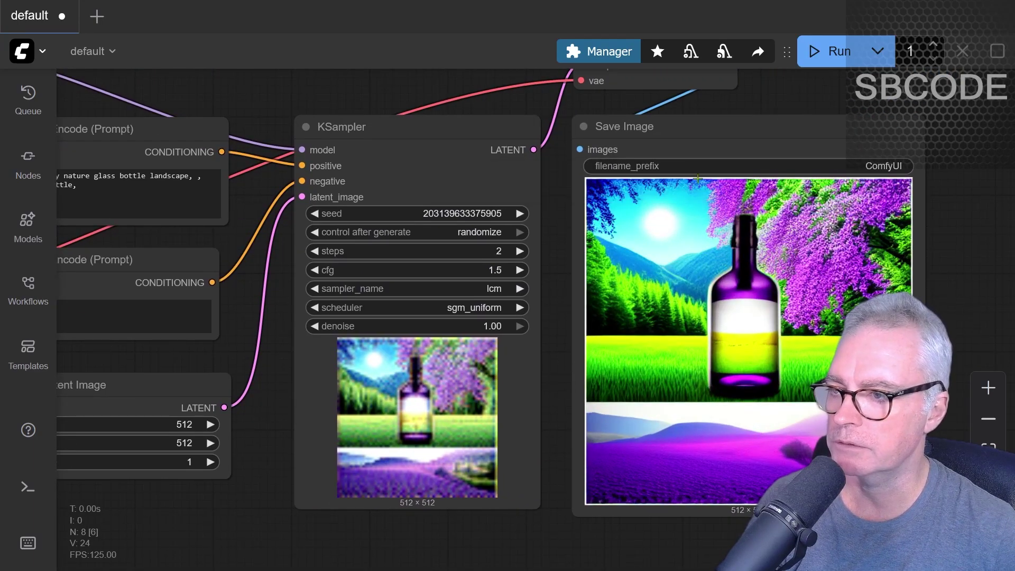
{"action": "left_click", "coordinate": [835, 52]}
{"action": "scroll", "coordinate": [751, 342], "scroll_direction": "up", "scroll_amount": 2}
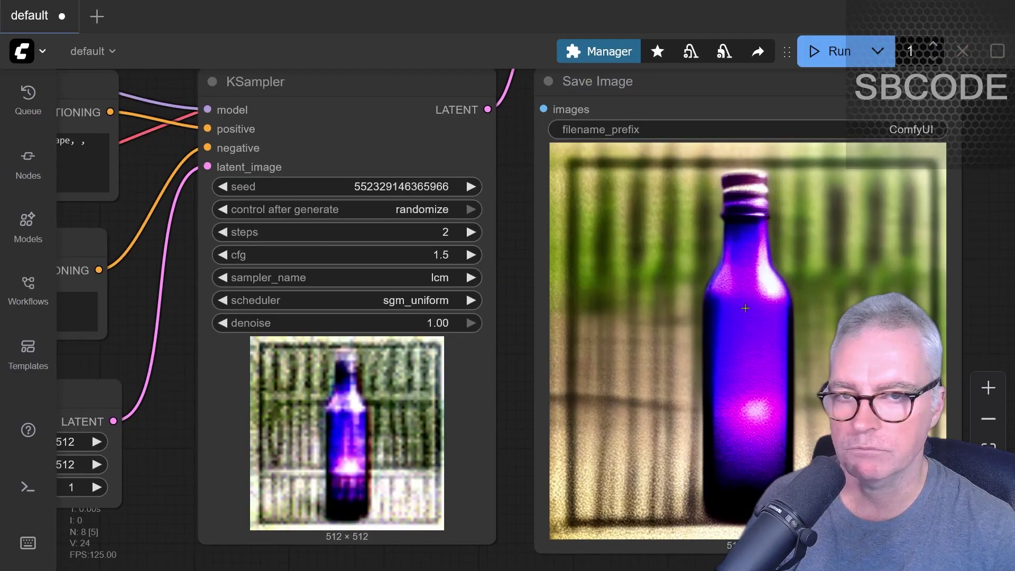
- Set the KSampler's steps to 8 and run the workflow
{"action": "left_click", "coordinate": [436, 239]}
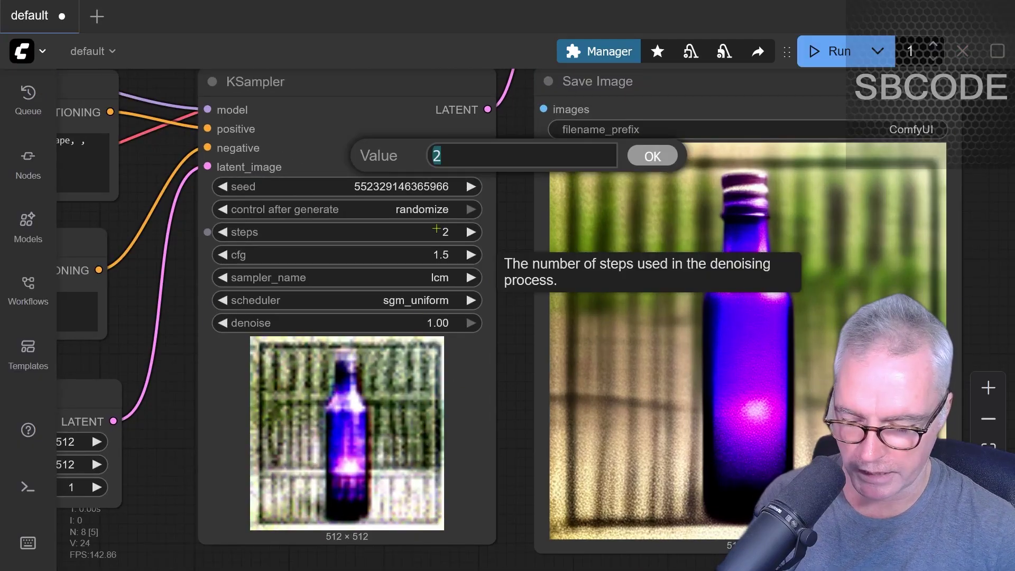
{"action": "type", "text": "8"}
{"action": "key", "text": "Return"}
{"action": "left_click", "coordinate": [840, 53]}
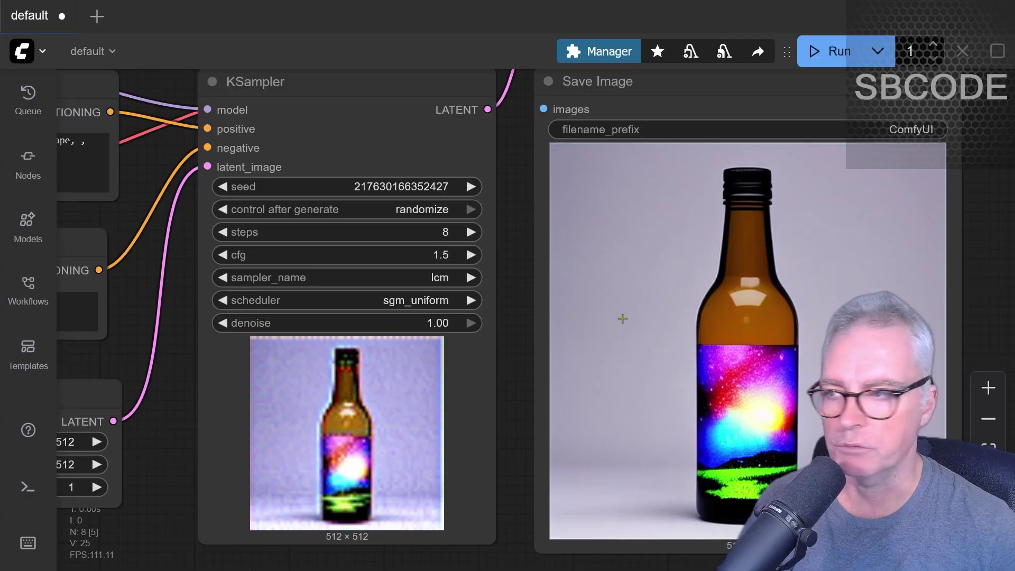
- Replace the positive prompt with "a close-up picture of an old person standing in the rain"
{"action": "left_click_drag", "start_coordinate": [177, 356], "coordinate": [626, 432]}
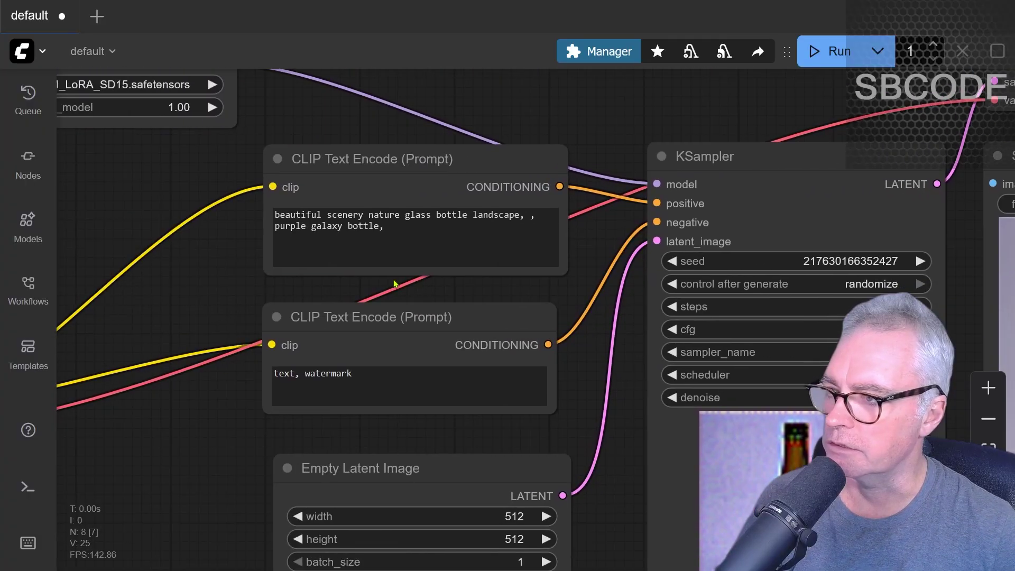
{"action": "left_click", "coordinate": [372, 213]}
{"action": "key", "text": "ctrl+a"}
{"action": "type", "text": "a close-up picture of an old person standing in the rain"}
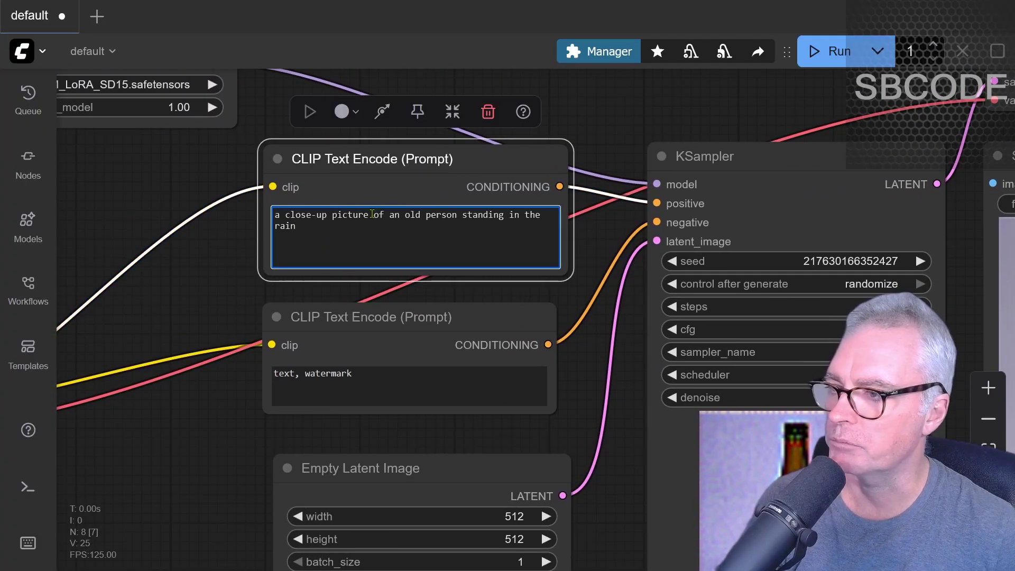
{"action": "left_click", "coordinate": [595, 290]}
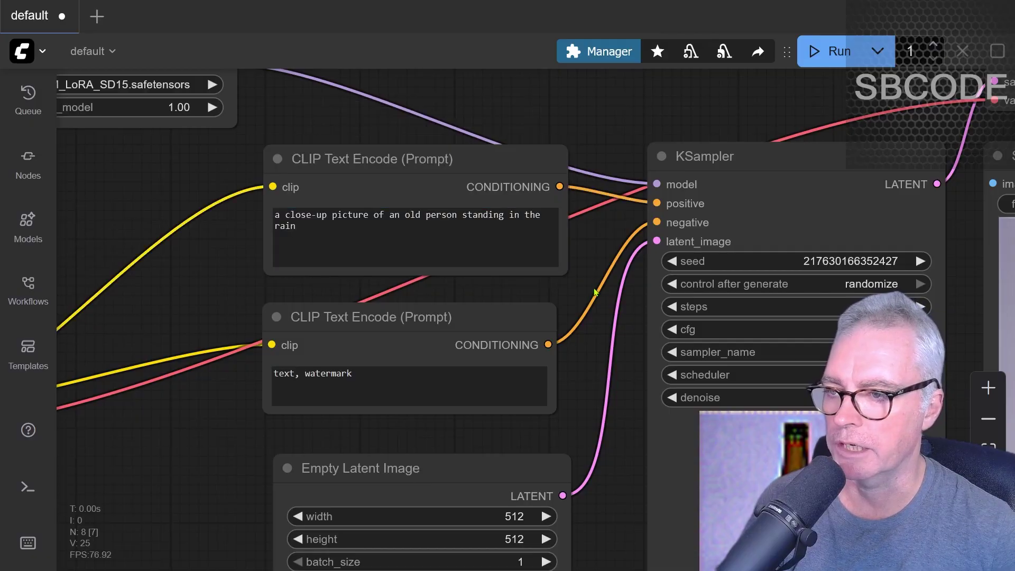
- Run the workflow several times at 8 steps to generate portraits from the old person prompt
{"action": "left_click_drag", "start_coordinate": [645, 108], "coordinate": [259, 104]}
{"action": "left_click", "coordinate": [829, 52]}
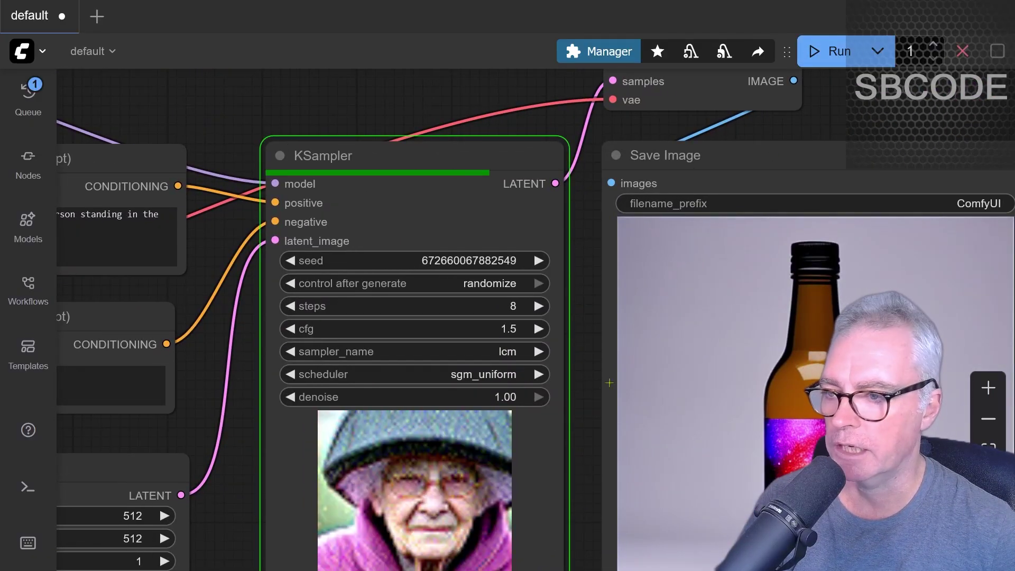
{"action": "left_click_drag", "start_coordinate": [594, 415], "coordinate": [400, 349]}
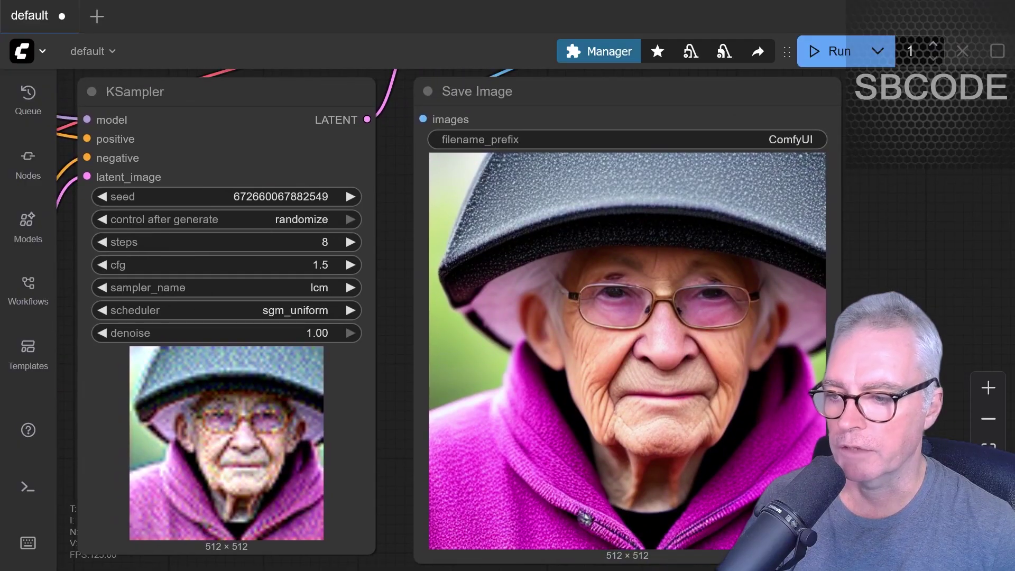
{"action": "left_click", "coordinate": [838, 60]}
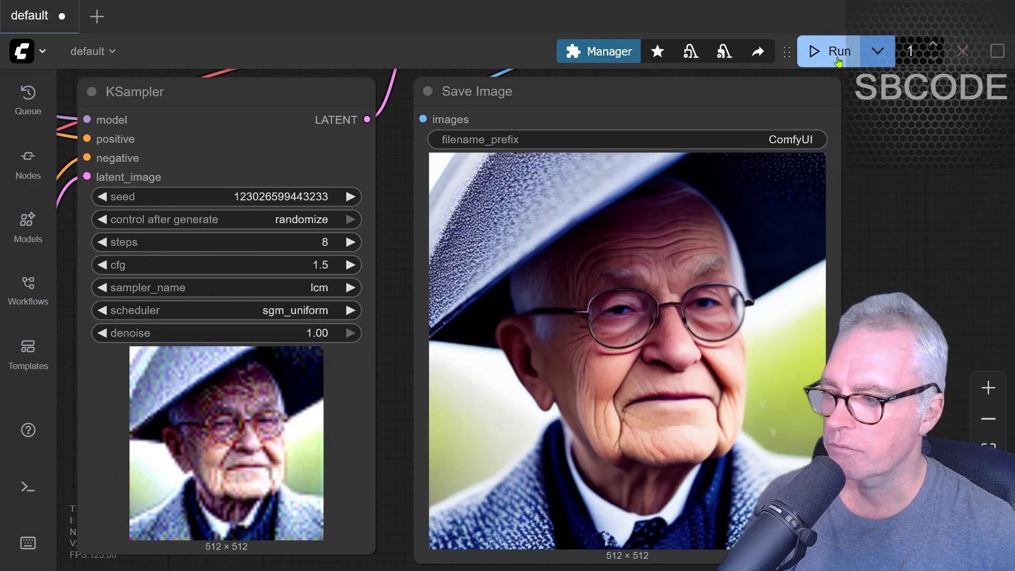
{"action": "left_click", "coordinate": [838, 59]}
{"action": "left_click", "coordinate": [838, 59]}
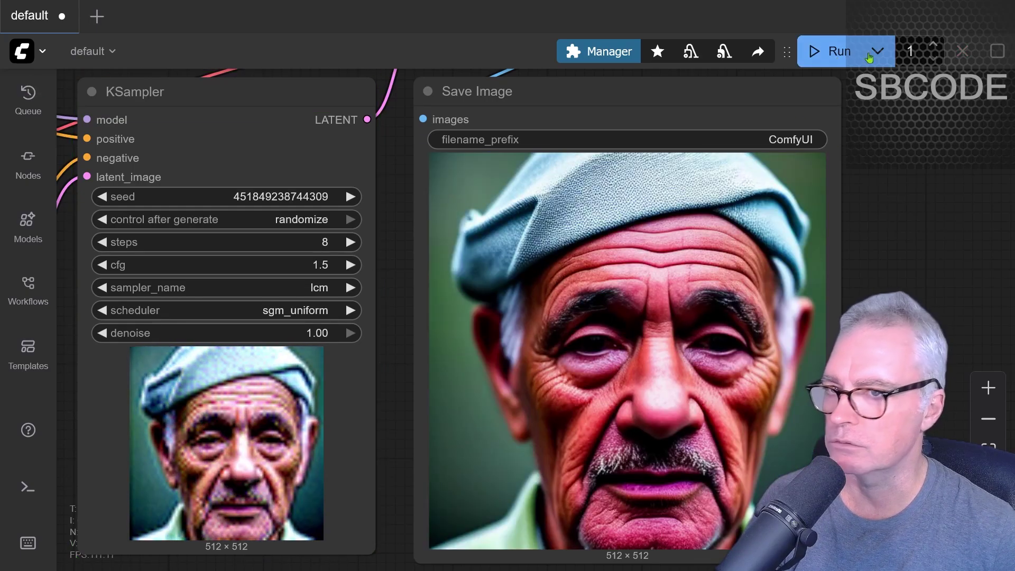
{"action": "left_click", "coordinate": [838, 56]}
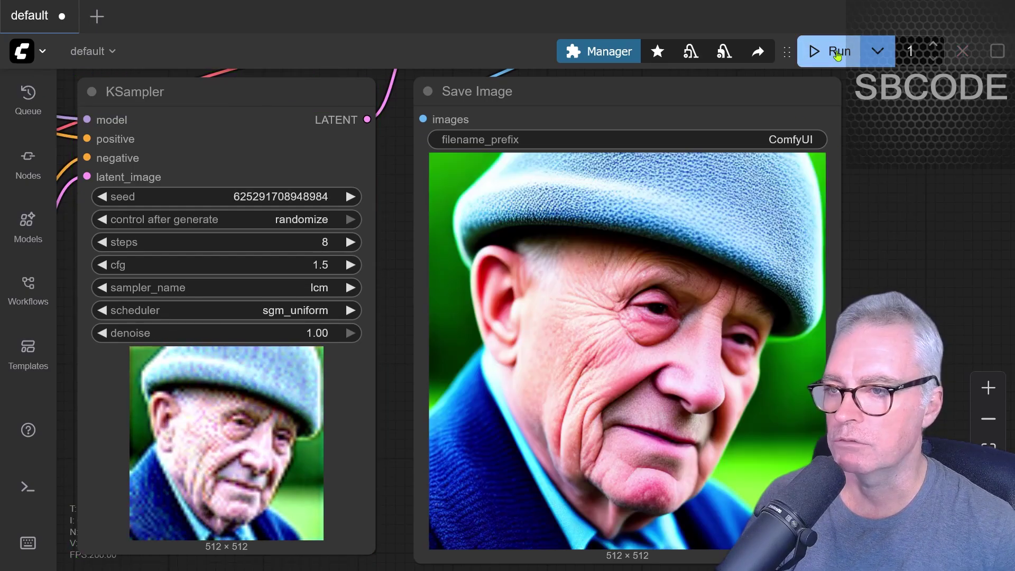
{"action": "left_click", "coordinate": [838, 55]}
- Set the KSampler's steps to 2 for the old person portraits
{"action": "scroll", "coordinate": [412, 330], "scroll_direction": "up", "scroll_amount": 1}
{"action": "scroll", "coordinate": [412, 330], "scroll_direction": "down", "scroll_amount": 4}
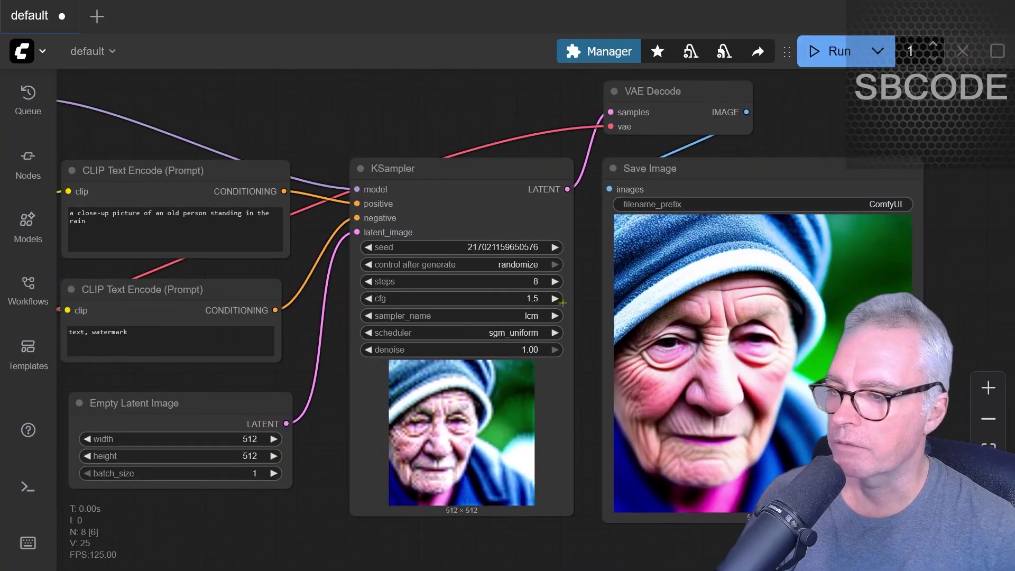
{"action": "left_click", "coordinate": [534, 281]}
{"action": "type", "text": "4"}
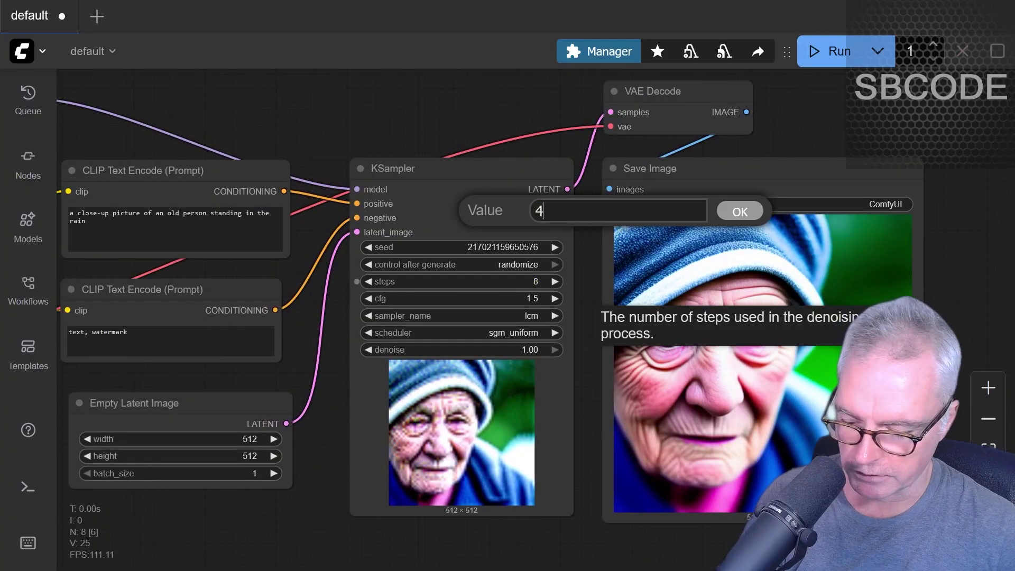
{"action": "key", "text": "BackSpace"}
{"action": "type", "text": "2"}
{"action": "key", "text": "Return"}
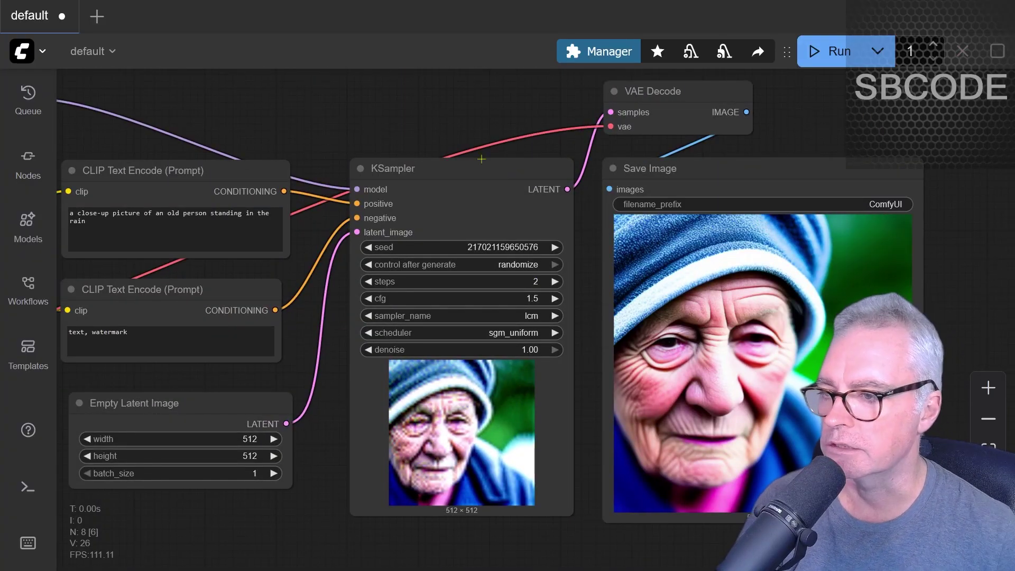
- Run the workflow three times at 2 steps and check the portraits in the Save Image node
{"action": "scroll", "coordinate": [591, 308], "scroll_direction": "up", "scroll_amount": 3}
{"action": "left_click_drag", "start_coordinate": [587, 309], "coordinate": [398, 268]}
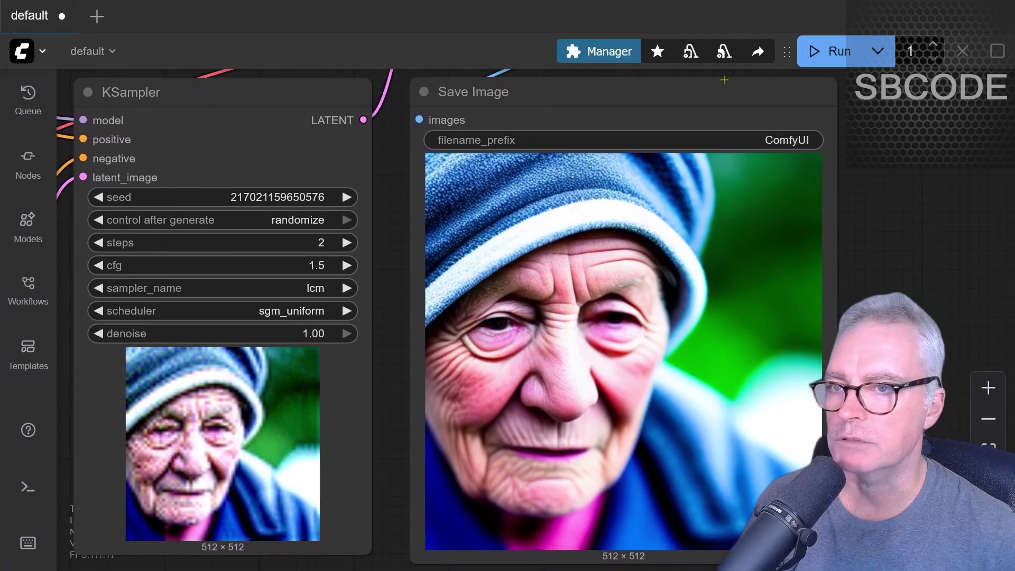
{"action": "left_click", "coordinate": [838, 51]}
{"action": "left_click", "coordinate": [831, 51]}
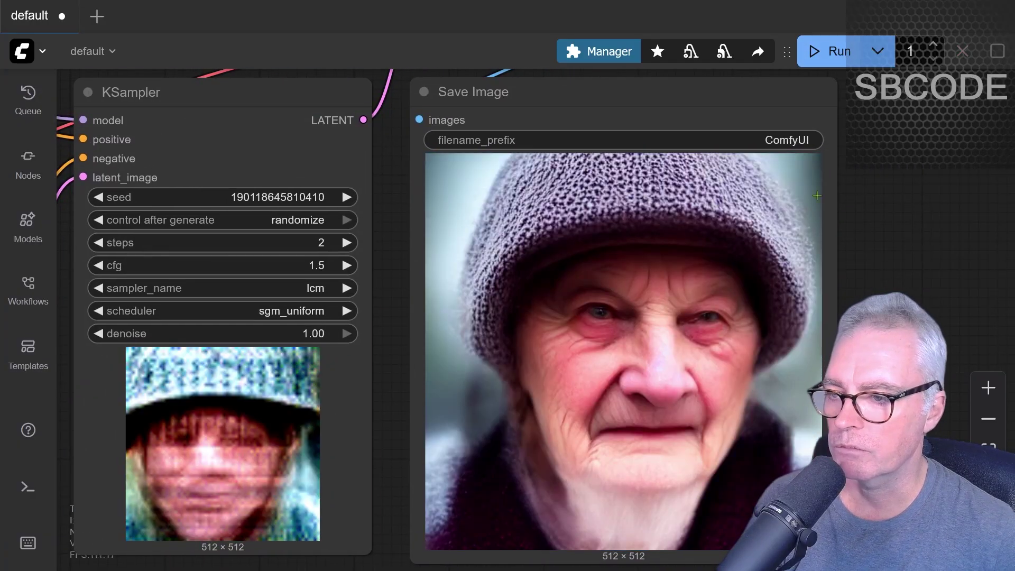
{"action": "left_click", "coordinate": [838, 51]}
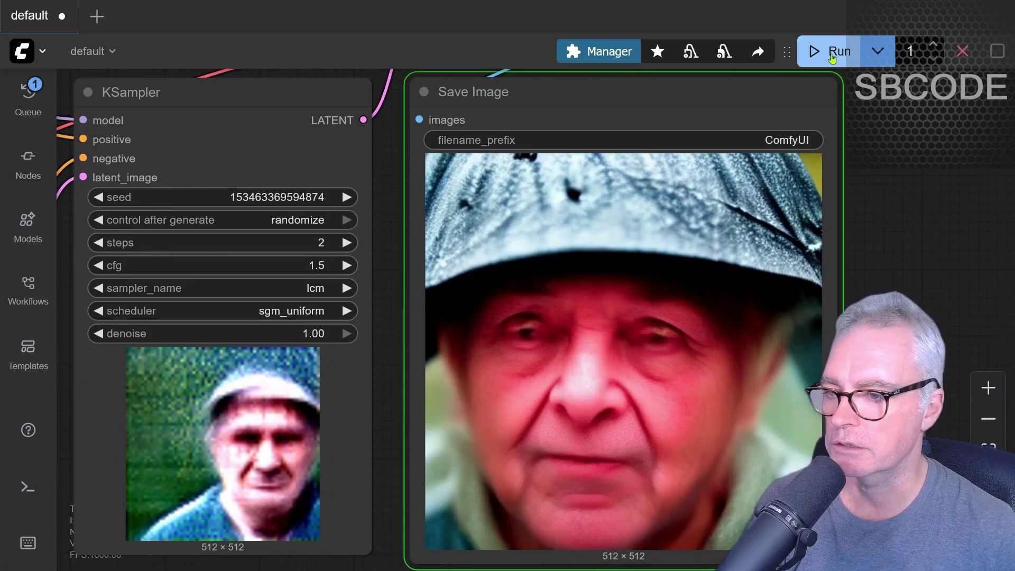
- Set the KSampler's steps to 4 and run the workflow several times to generate more portraits
{"action": "left_click", "coordinate": [313, 246]}
{"action": "type", "text": "4"}
{"action": "key", "text": "Return"}
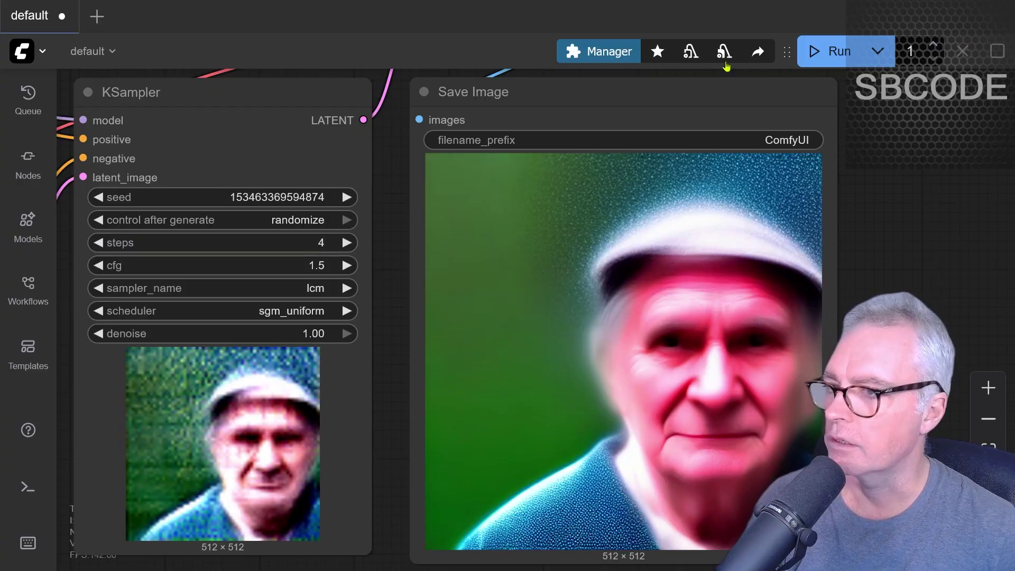
{"action": "left_click", "coordinate": [830, 52]}
{"action": "left_click", "coordinate": [833, 52]}
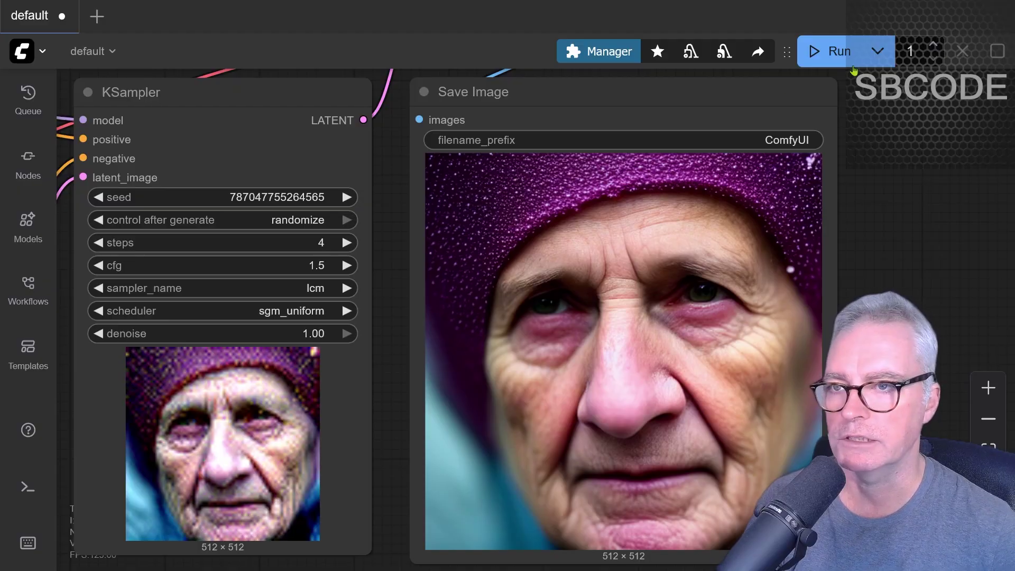
{"action": "left_click", "coordinate": [839, 55]}
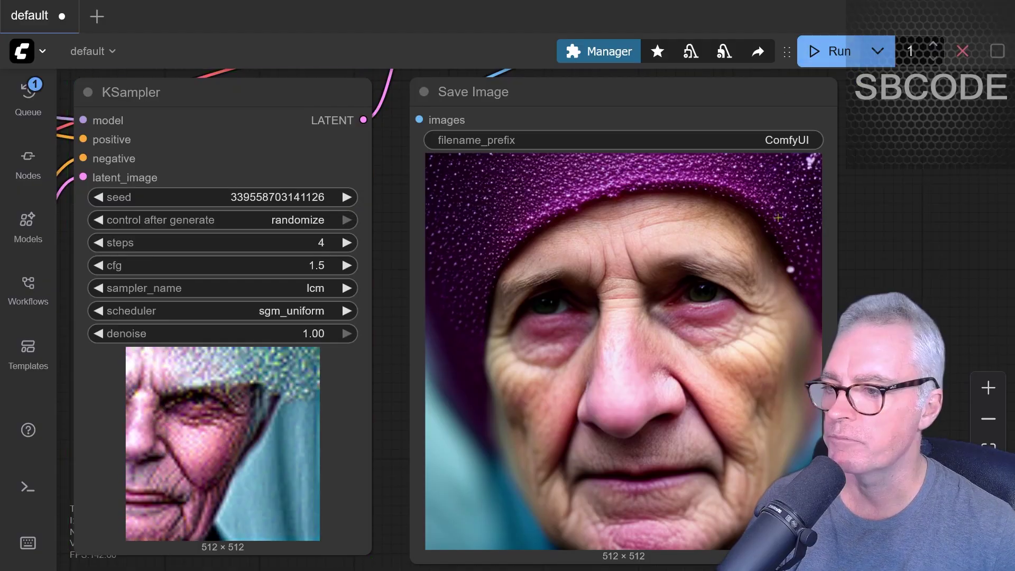
{"action": "left_click", "coordinate": [839, 52]}
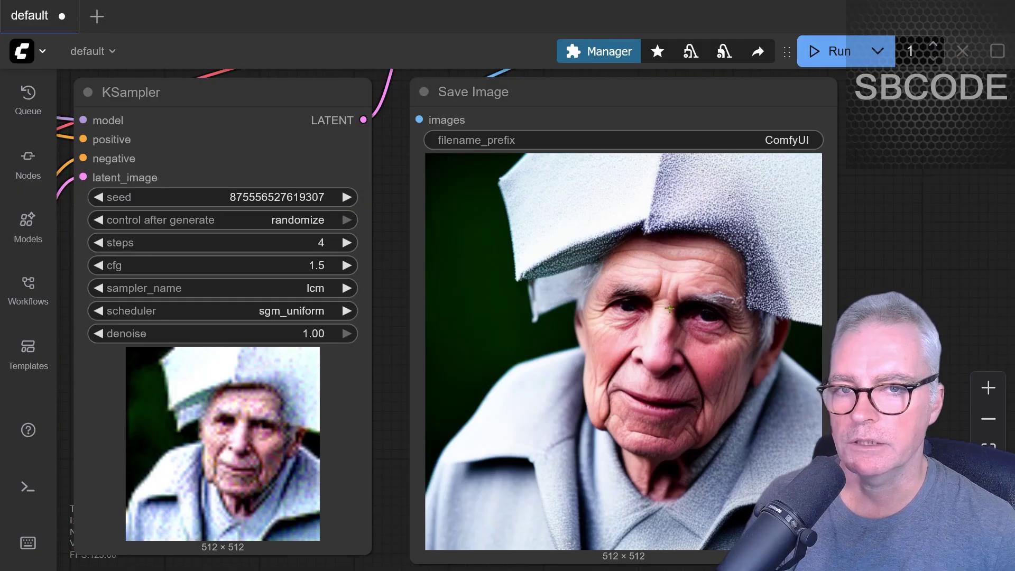
{"action": "scroll", "coordinate": [383, 353], "scroll_direction": "down", "scroll_amount": 1}
{"action": "scroll", "coordinate": [382, 349], "scroll_direction": "down", "scroll_amount": 4}
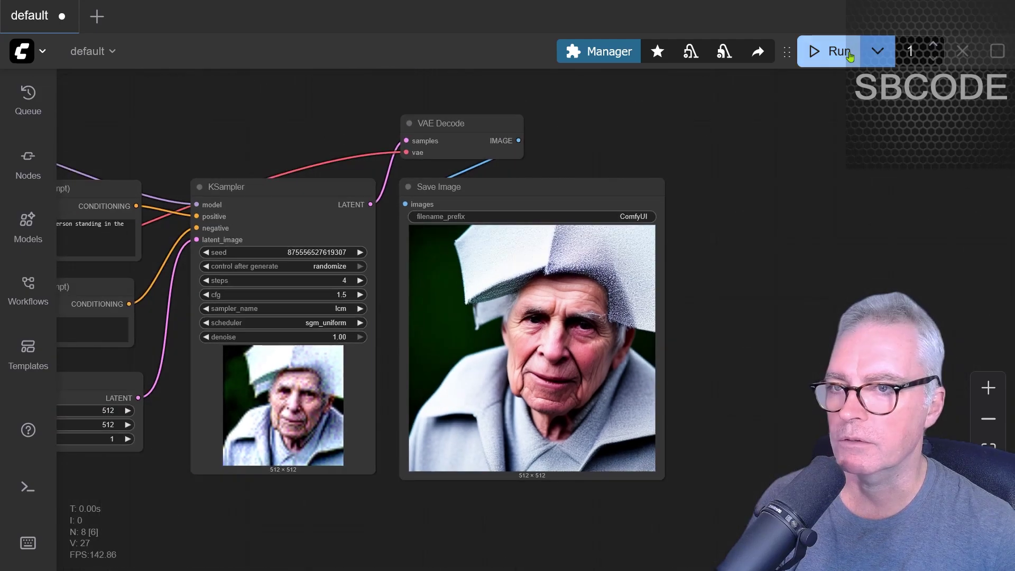
{"action": "left_click", "coordinate": [845, 55]}
{"action": "left_click_drag", "start_coordinate": [235, 522], "coordinate": [339, 512]}
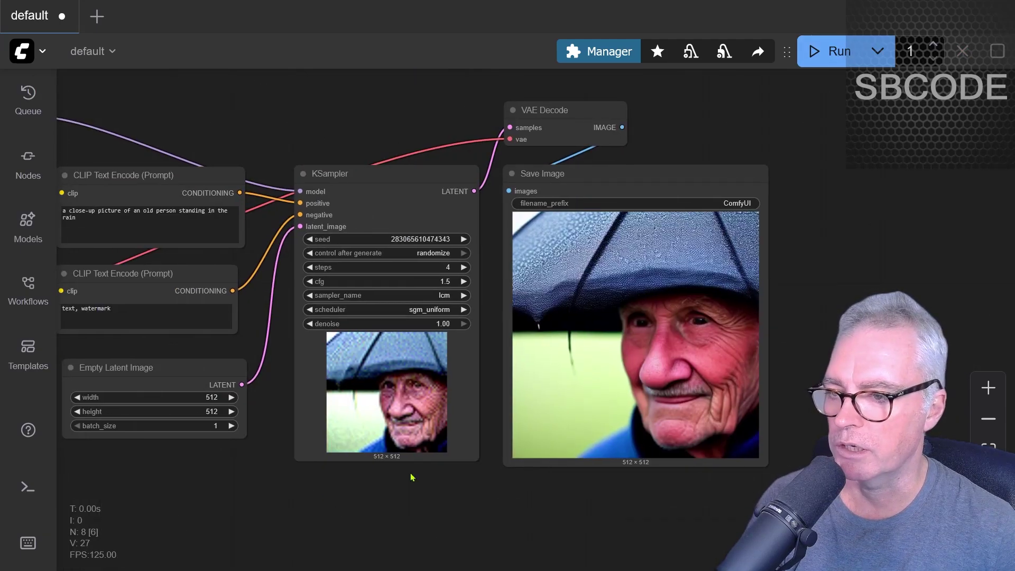
{"action": "left_click_drag", "start_coordinate": [411, 475], "coordinate": [517, 472]}
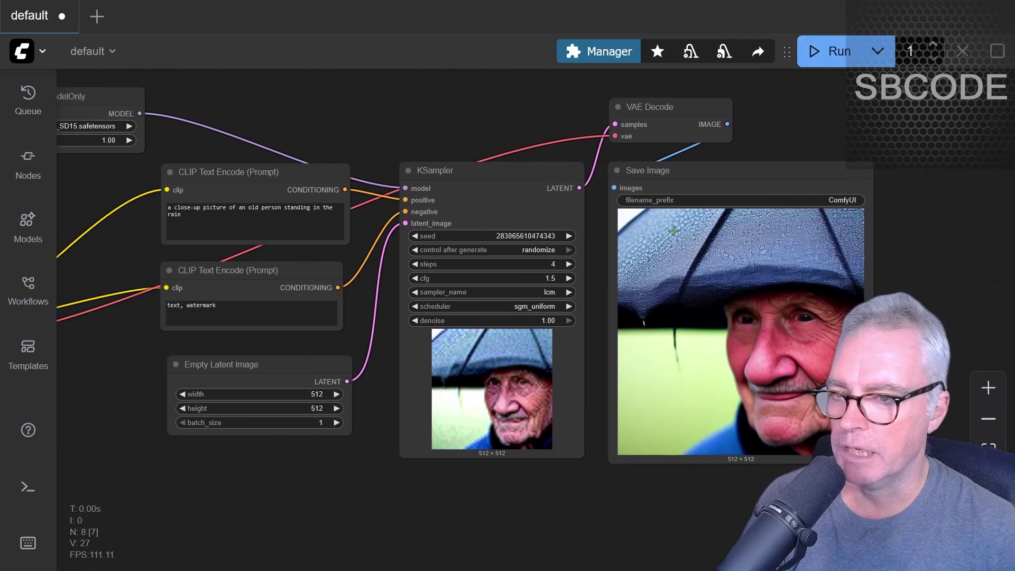
{"action": "left_click_drag", "start_coordinate": [378, 395], "coordinate": [738, 441]}
{"action": "scroll", "coordinate": [385, 251], "scroll_direction": "up", "scroll_amount": 3}
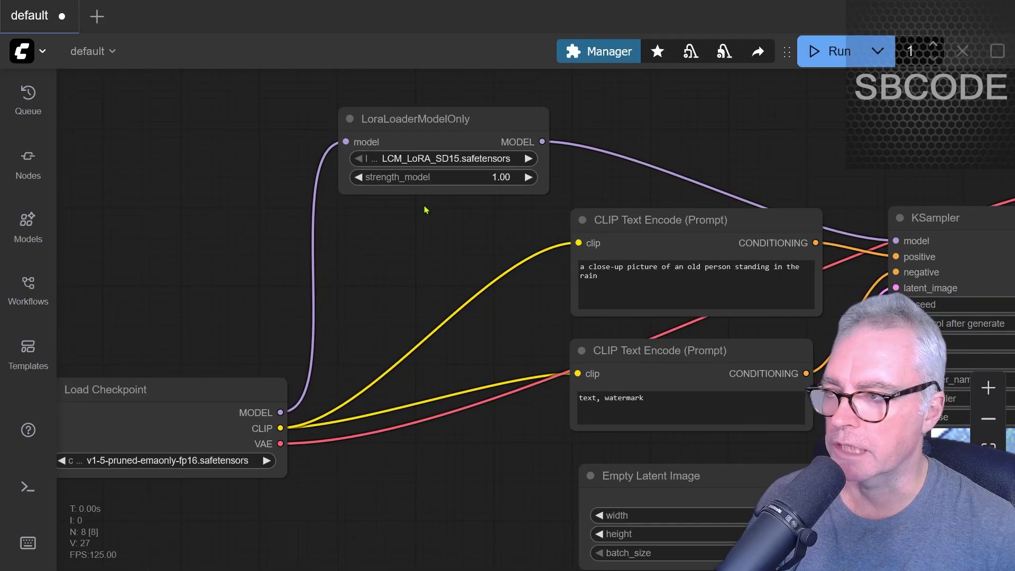
{"action": "left_click_drag", "start_coordinate": [447, 374], "coordinate": [479, 342]}
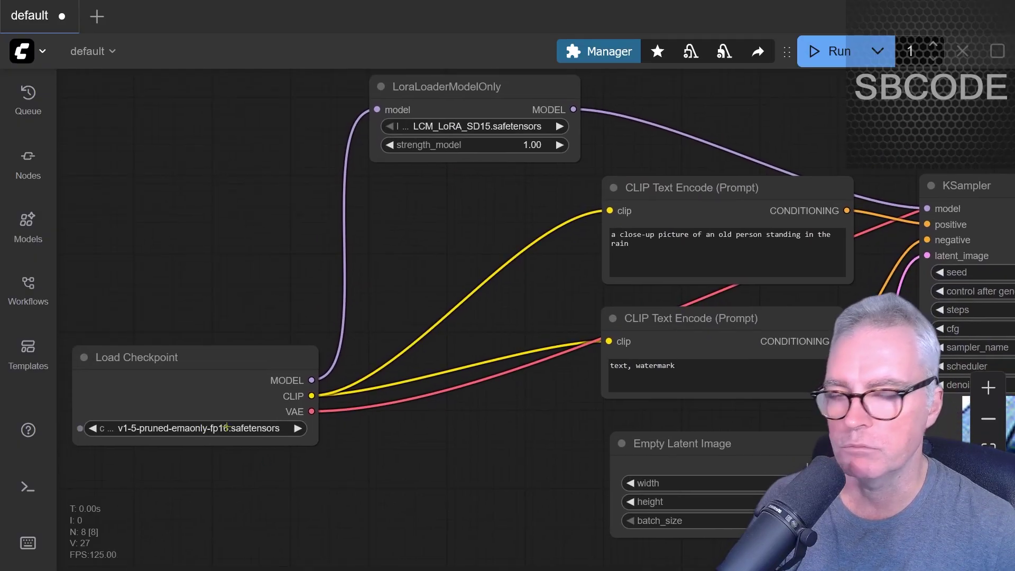
- Set the Load Checkpoint node's model to realisticVisionV60B1_v51HyperVAE.safetensors
{"action": "left_click_drag", "start_coordinate": [437, 507], "coordinate": [623, 377]}
{"action": "left_click", "coordinate": [361, 310]}
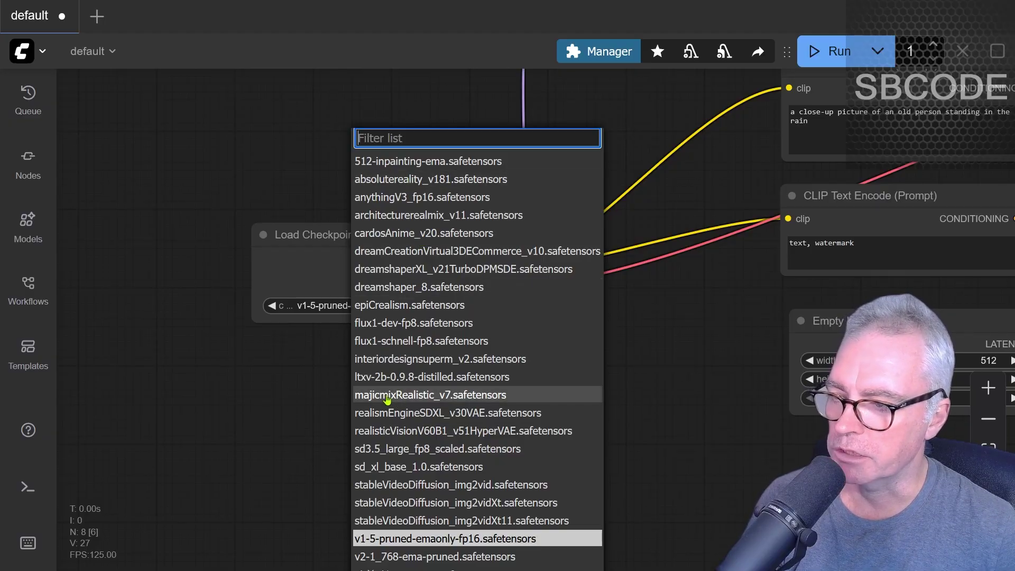
{"action": "left_click", "coordinate": [407, 435]}
- Run the workflow three times with the Realistic Vision checkpoint at 4 steps and examine the portraits in the Save Image node
{"action": "left_click_drag", "start_coordinate": [663, 363], "coordinate": [340, 411]}
{"action": "scroll", "coordinate": [340, 410], "scroll_direction": "down", "scroll_amount": 4}
{"action": "scroll", "coordinate": [708, 117], "scroll_direction": "up", "scroll_amount": 1}
{"action": "left_click_drag", "start_coordinate": [708, 117], "coordinate": [544, 110]}
{"action": "left_click", "coordinate": [842, 51]}
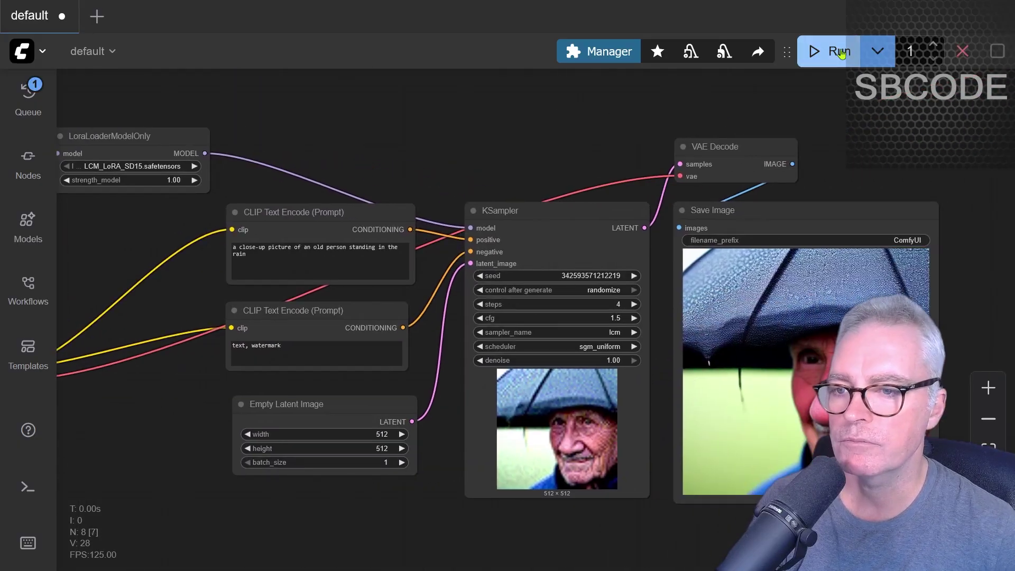
{"action": "left_click_drag", "start_coordinate": [886, 161], "coordinate": [726, 175]}
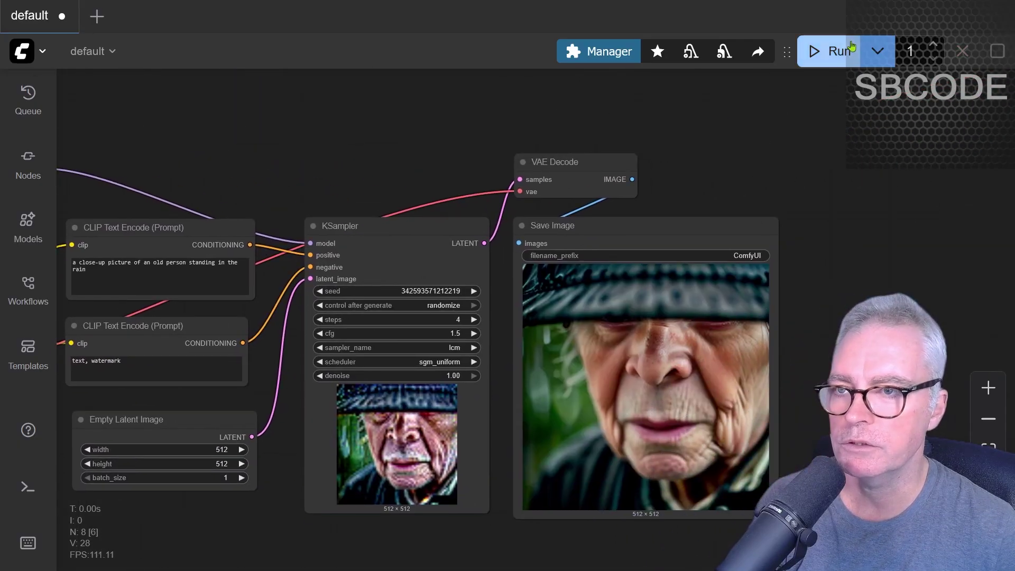
{"action": "left_click", "coordinate": [851, 50]}
{"action": "scroll", "coordinate": [761, 344], "scroll_direction": "up", "scroll_amount": 1}
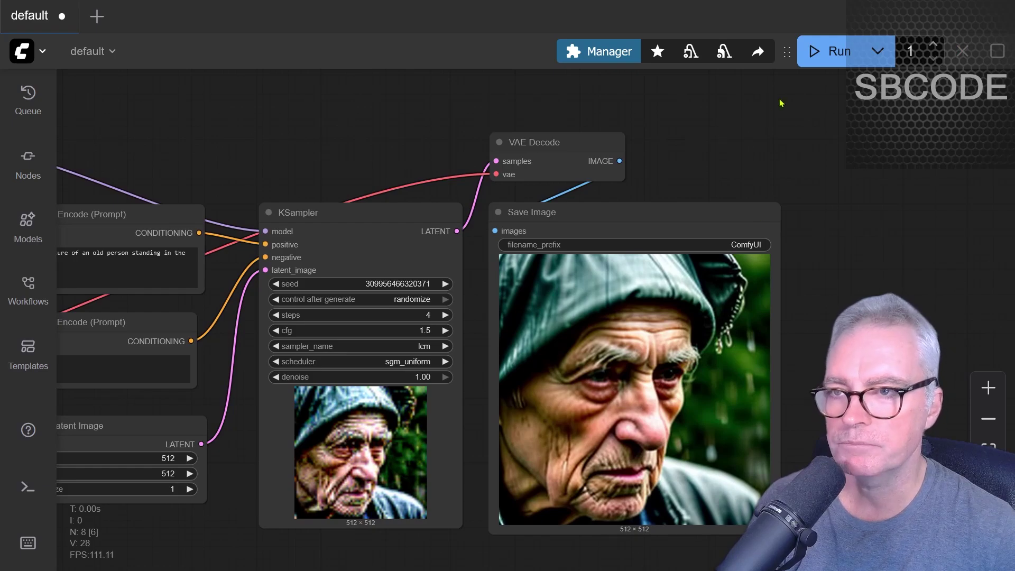
{"action": "left_click", "coordinate": [830, 52]}
{"action": "left_click_drag", "start_coordinate": [878, 282], "coordinate": [811, 240]}
{"action": "scroll", "coordinate": [812, 240], "scroll_direction": "up", "scroll_amount": 3}
{"action": "scroll", "coordinate": [804, 308], "scroll_direction": "down", "scroll_amount": 2}
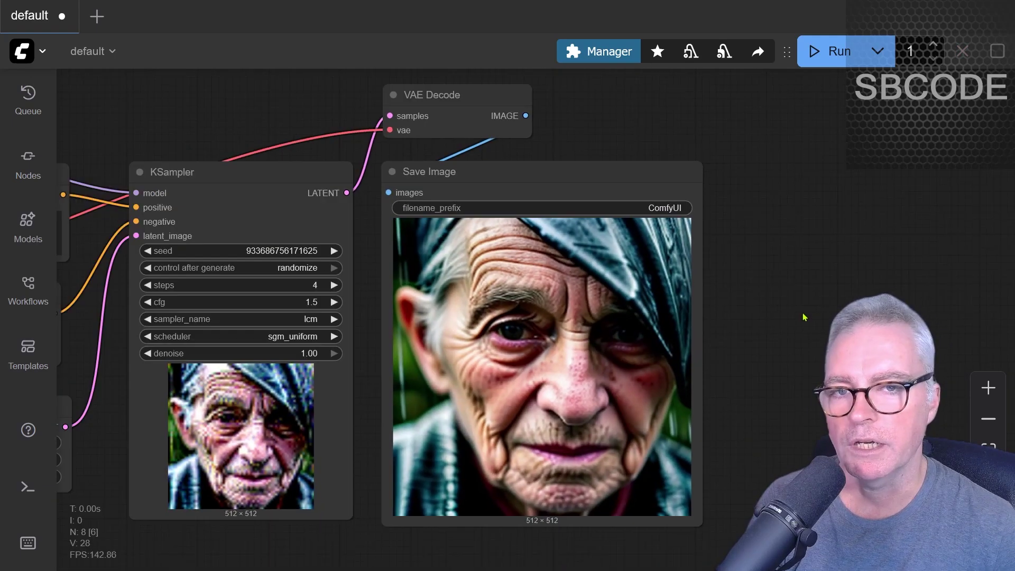
{"action": "left_click_drag", "start_coordinate": [804, 308], "coordinate": [845, 298]}
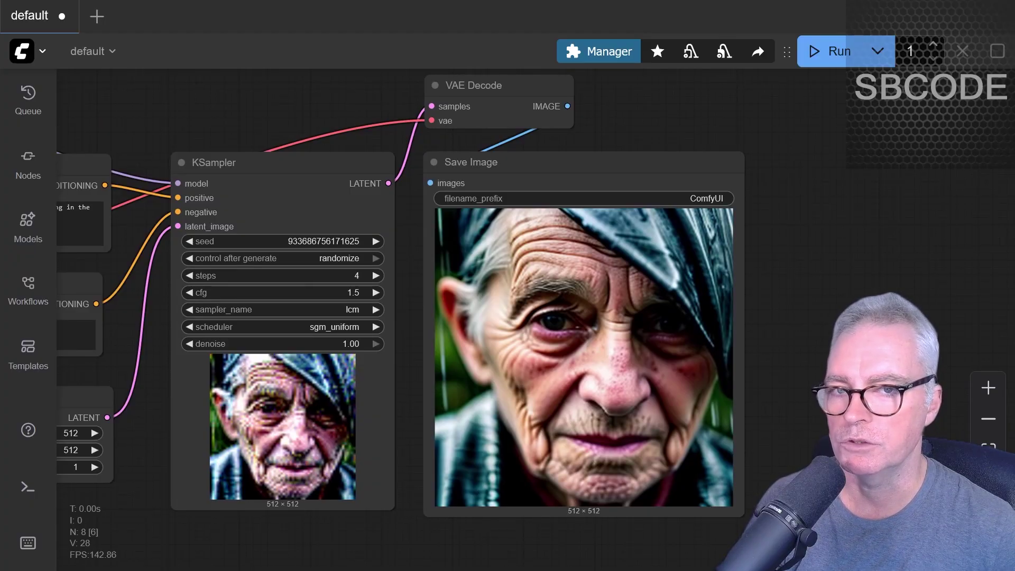
- Set the LoRA in the LoraLoaderModelOnly node to LCM_LoRA_SDXL.safetensors
{"action": "left_click_drag", "start_coordinate": [198, 106], "coordinate": [589, 113]}
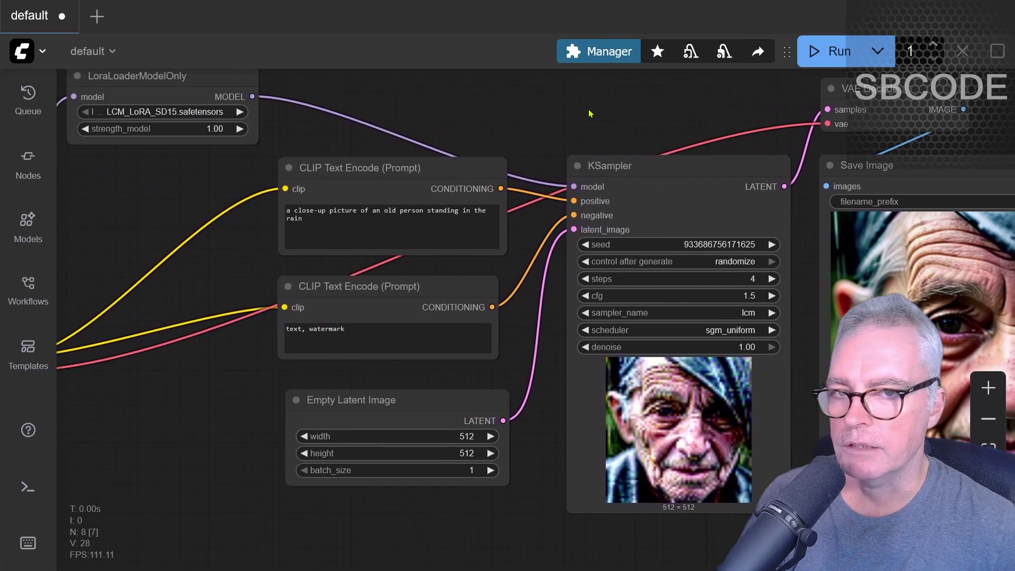
{"action": "left_click_drag", "start_coordinate": [474, 107], "coordinate": [727, 131]}
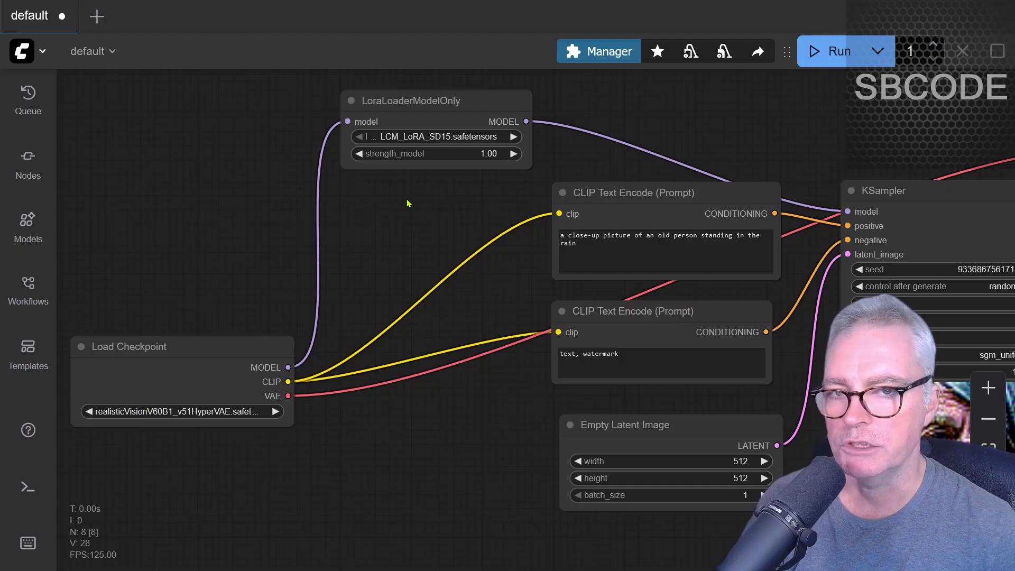
{"action": "scroll", "coordinate": [436, 188], "scroll_direction": "up", "scroll_amount": 4}
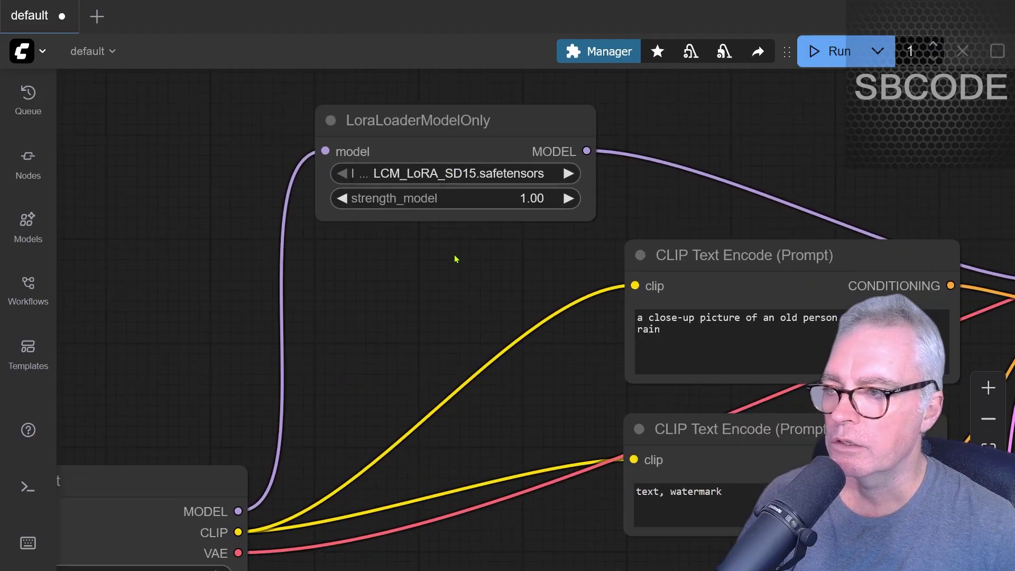
{"action": "left_click", "coordinate": [451, 173]}
{"action": "left_click", "coordinate": [481, 213]}
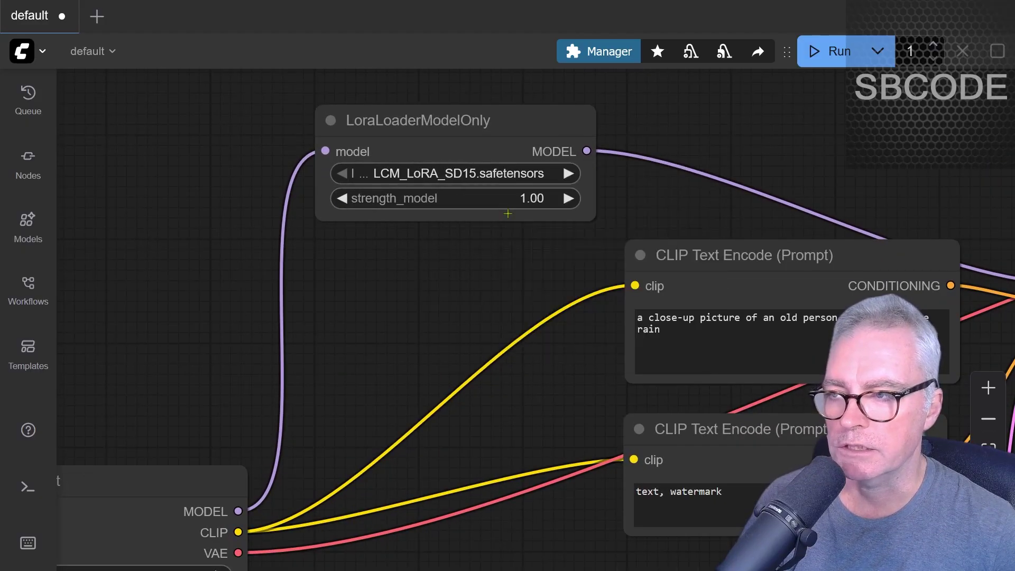
- Set the Empty Latent Image node's width and height to 1024
{"action": "left_click_drag", "start_coordinate": [507, 397], "coordinate": [304, 170]}
{"action": "left_click_drag", "start_coordinate": [770, 410], "coordinate": [602, 351]}
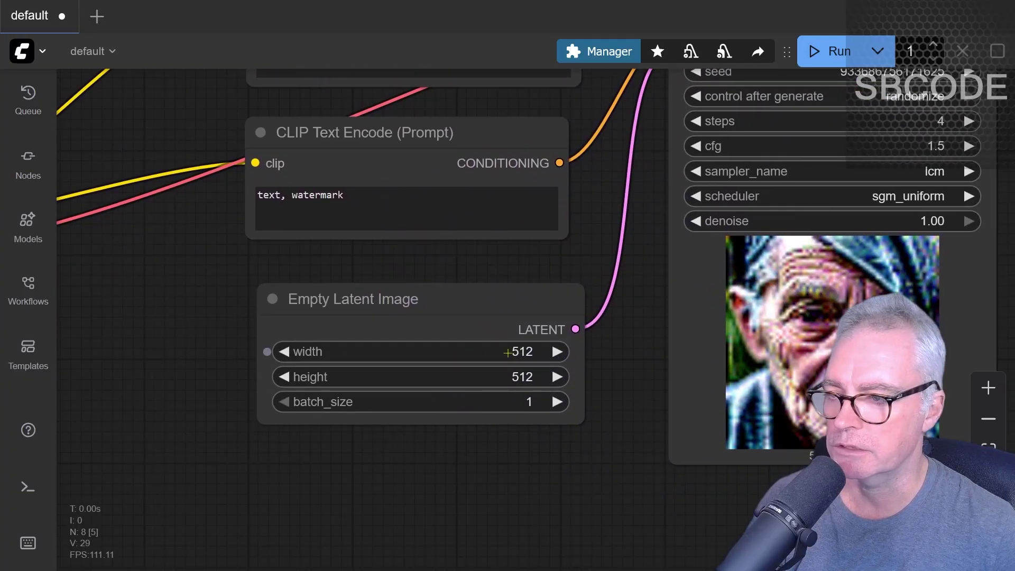
{"action": "left_click", "coordinate": [524, 352]}
{"action": "type", "text": "1024"}
{"action": "key", "text": "Return"}
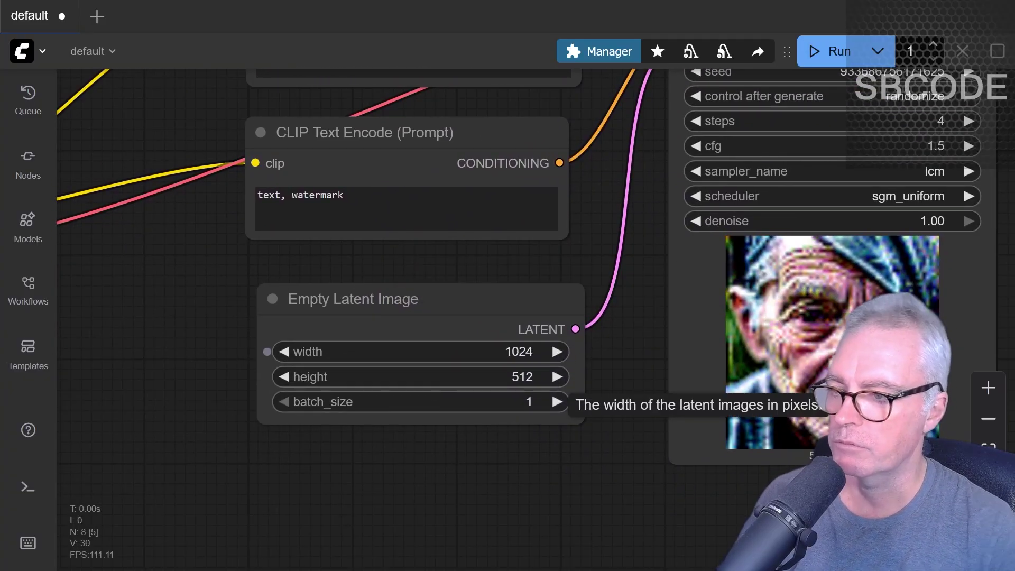
{"action": "left_click", "coordinate": [483, 375]}
{"action": "type", "text": "1024"}
{"action": "key", "text": "Return"}
{"action": "scroll", "coordinate": [300, 396], "scroll_direction": "down", "scroll_amount": 2}
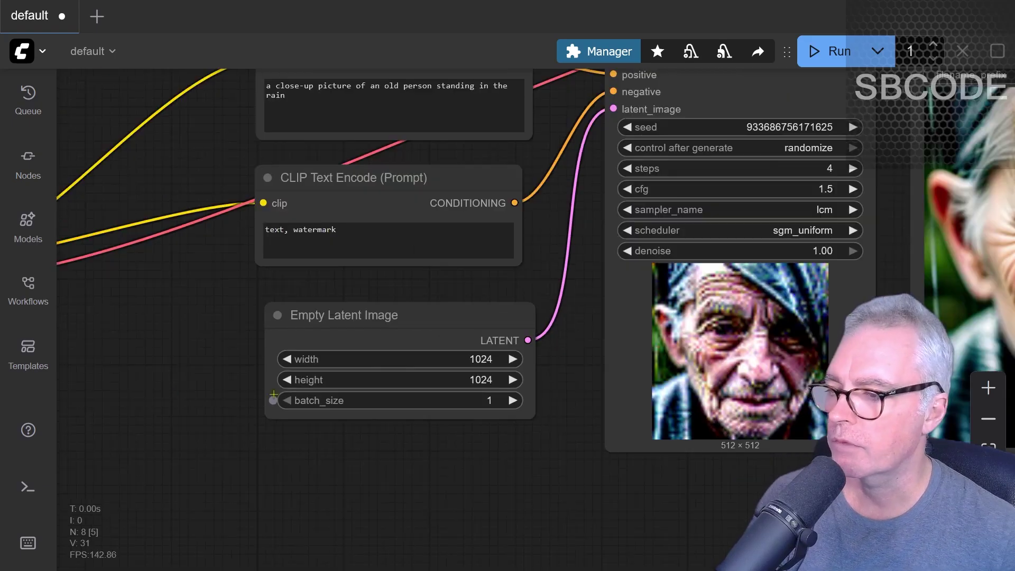
- Set the Load Checkpoint node's model to sd_xl_base_1.0.safetensors
{"action": "left_click_drag", "start_coordinate": [194, 387], "coordinate": [797, 398]}
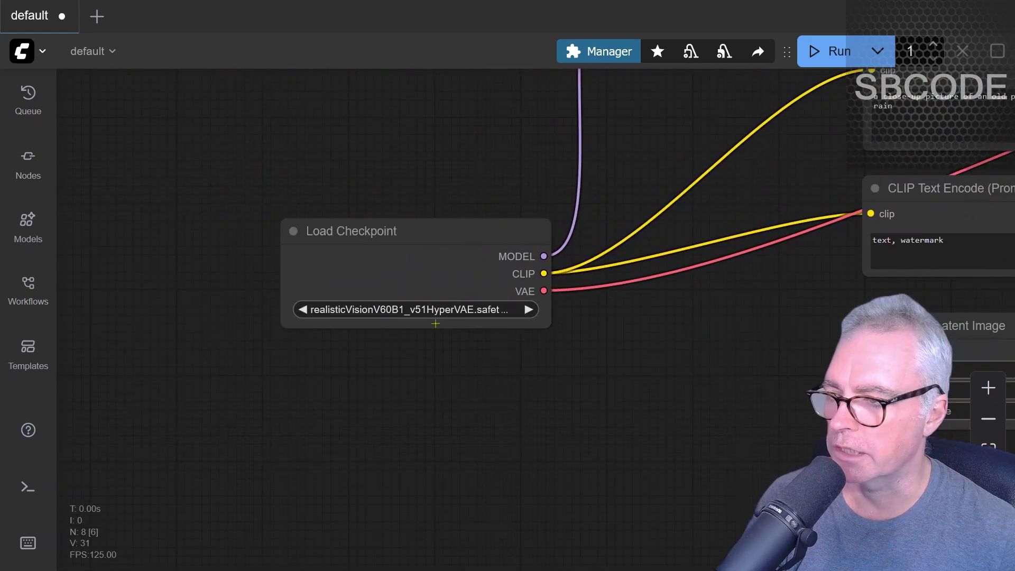
{"action": "left_click_drag", "start_coordinate": [702, 372], "coordinate": [664, 263]}
{"action": "left_click", "coordinate": [390, 199]}
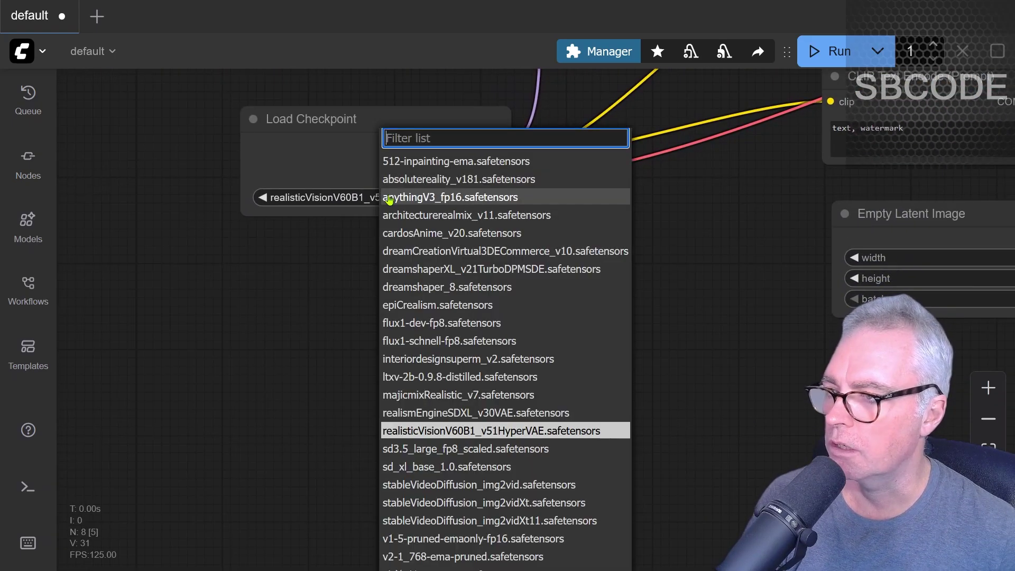
{"action": "left_click", "coordinate": [429, 468]}
- Review the SDXL node settings and run the workflow twice to generate old person portraits with the SDXL base checkpoint
{"action": "left_click_drag", "start_coordinate": [678, 240], "coordinate": [471, 372]}
{"action": "scroll", "coordinate": [472, 373], "scroll_direction": "down", "scroll_amount": 8}
{"action": "scroll", "coordinate": [467, 370], "scroll_direction": "up", "scroll_amount": 5}
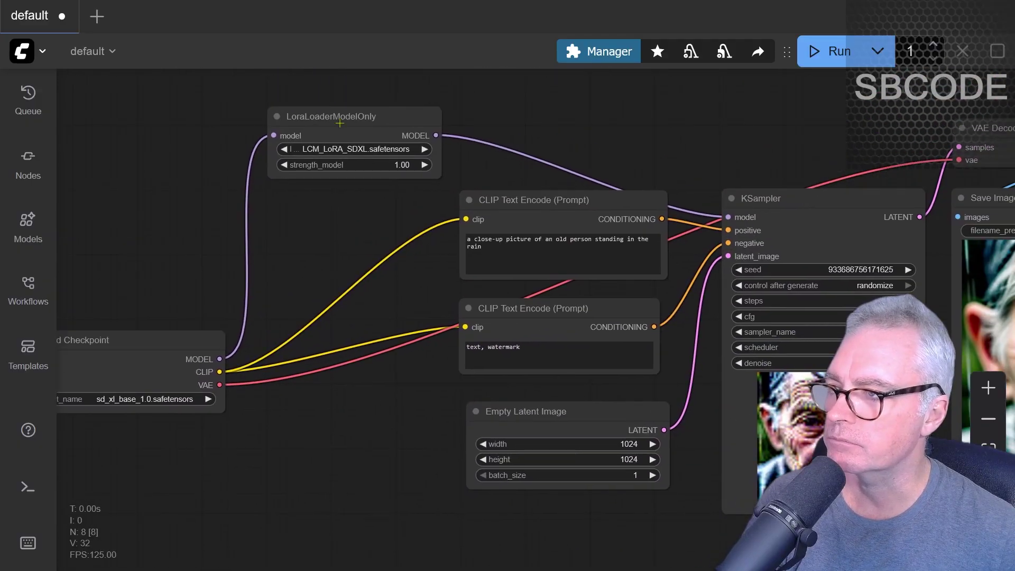
{"action": "left_click", "coordinate": [355, 131]}
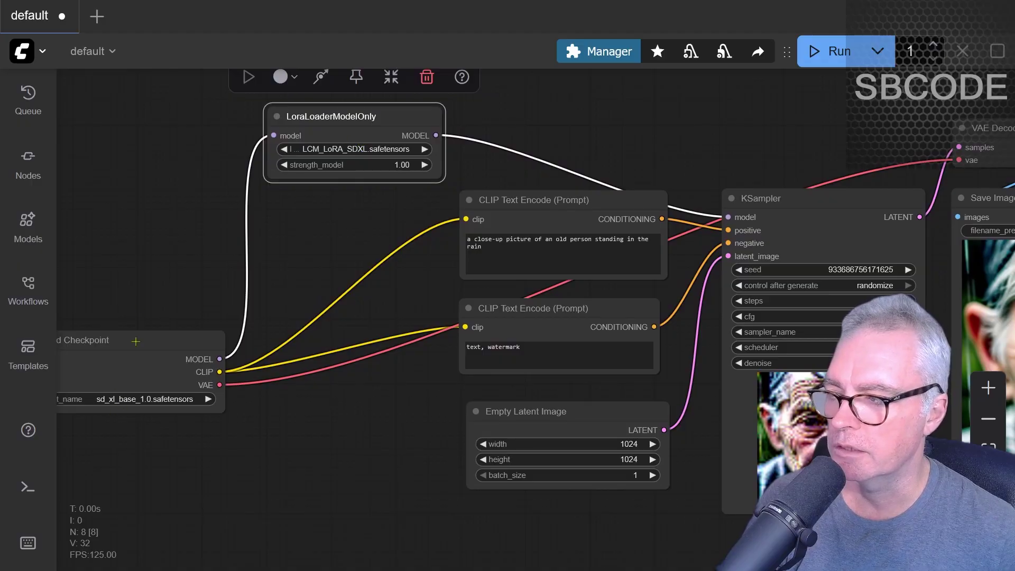
{"action": "left_click_drag", "start_coordinate": [135, 341], "coordinate": [181, 338]}
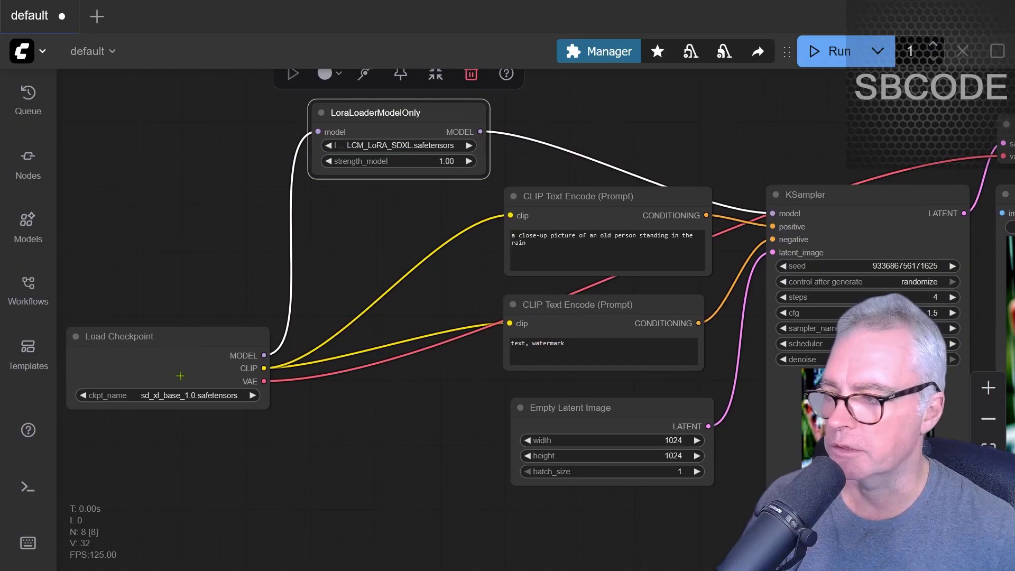
{"action": "left_click_drag", "start_coordinate": [462, 390], "coordinate": [158, 369]}
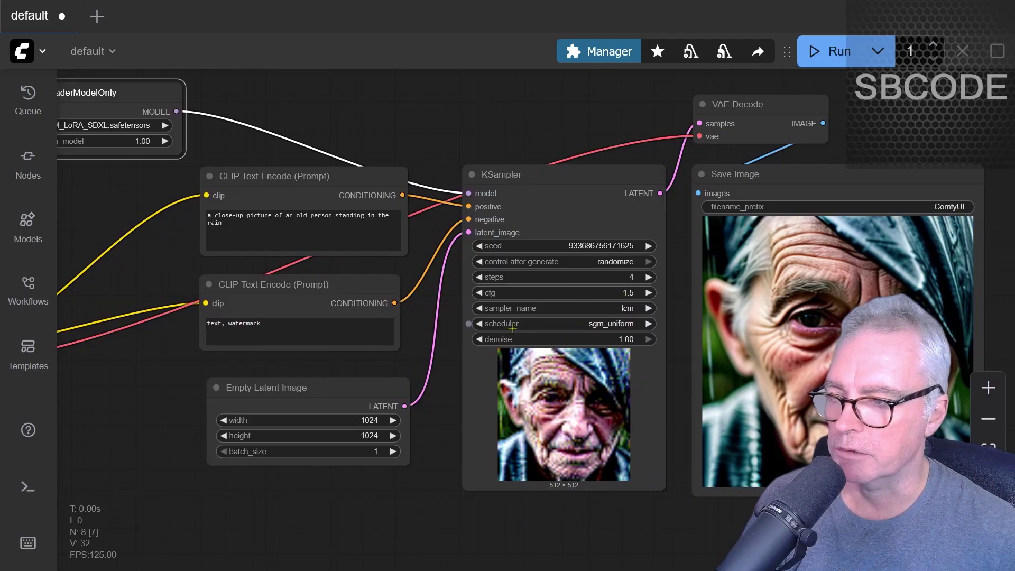
{"action": "left_click_drag", "start_coordinate": [928, 142], "coordinate": [768, 147]}
{"action": "left_click", "coordinate": [832, 60]}
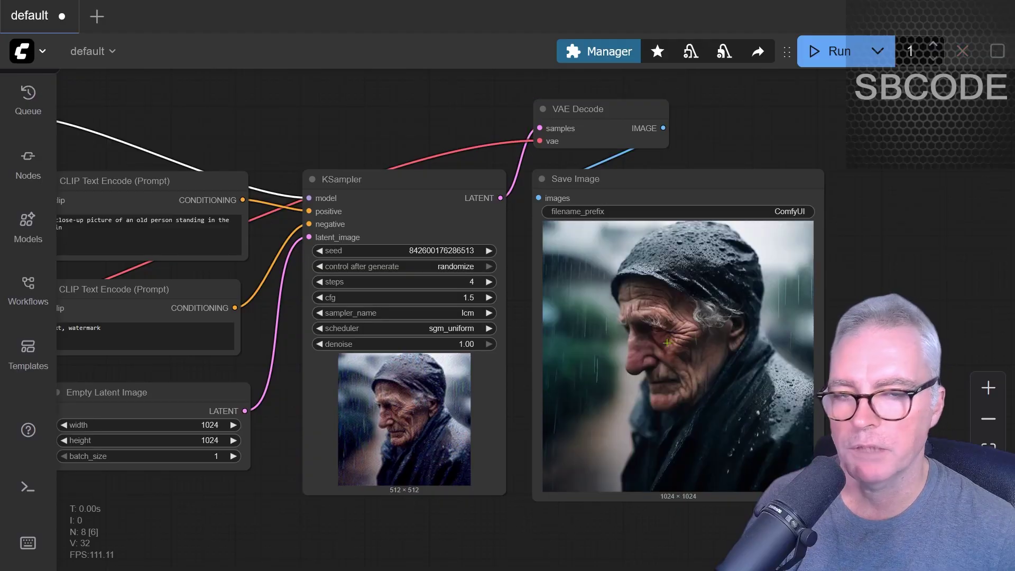
{"action": "scroll", "coordinate": [667, 343], "scroll_direction": "up", "scroll_amount": 3}
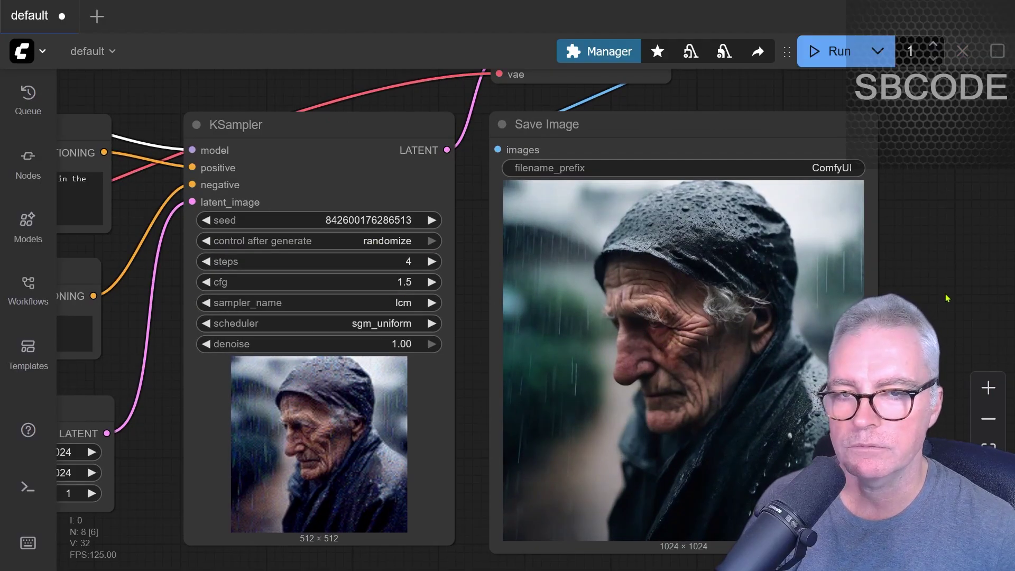
{"action": "left_click_drag", "start_coordinate": [947, 298], "coordinate": [907, 286]}
{"action": "left_click", "coordinate": [842, 53]}
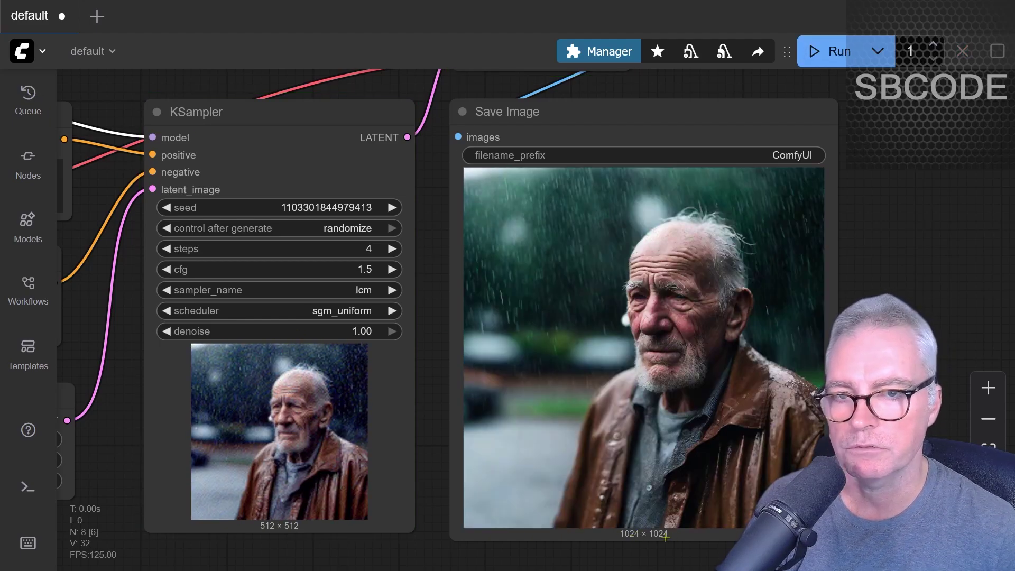
- Set the Load Checkpoint node's model to realismEngineSDXL_v30VAE.safetensors
{"action": "left_click_drag", "start_coordinate": [88, 333], "coordinate": [682, 309]}
{"action": "left_click_drag", "start_coordinate": [123, 394], "coordinate": [587, 283]}
{"action": "left_click", "coordinate": [421, 248]}
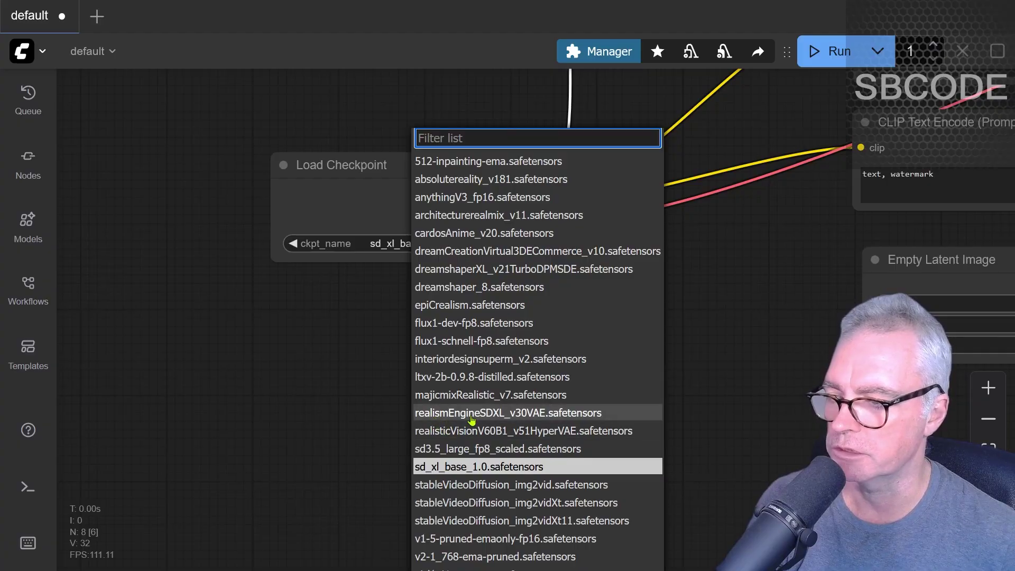
{"action": "left_click", "coordinate": [491, 418]}
- Run the workflow twice with the Realism Engine SDXL checkpoint and look over the resulting portraits and the loader nodes
{"action": "left_click_drag", "start_coordinate": [739, 302], "coordinate": [283, 359]}
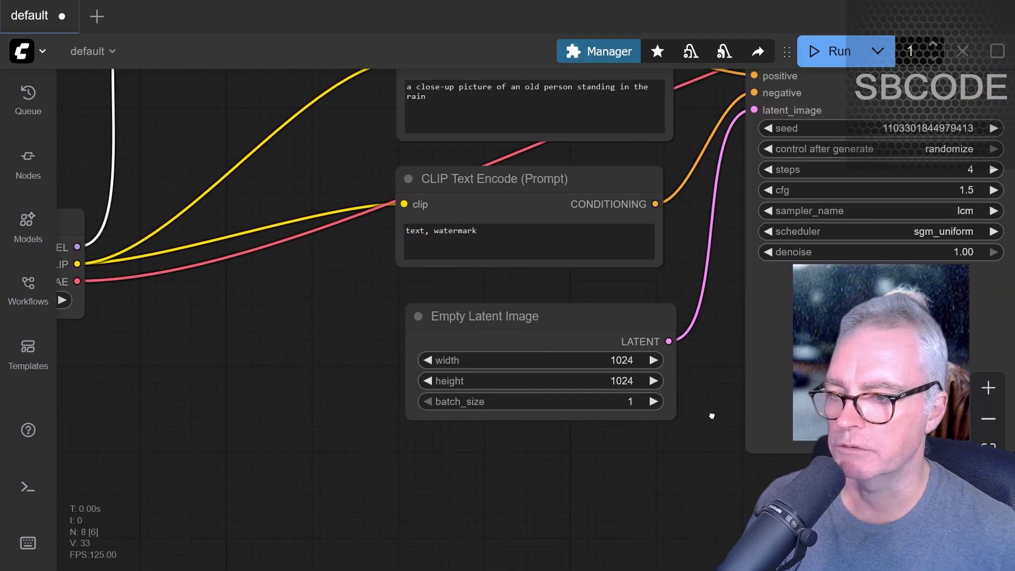
{"action": "left_click_drag", "start_coordinate": [711, 415], "coordinate": [378, 482]}
{"action": "left_click", "coordinate": [845, 51]}
{"action": "left_click_drag", "start_coordinate": [697, 253], "coordinate": [438, 264]}
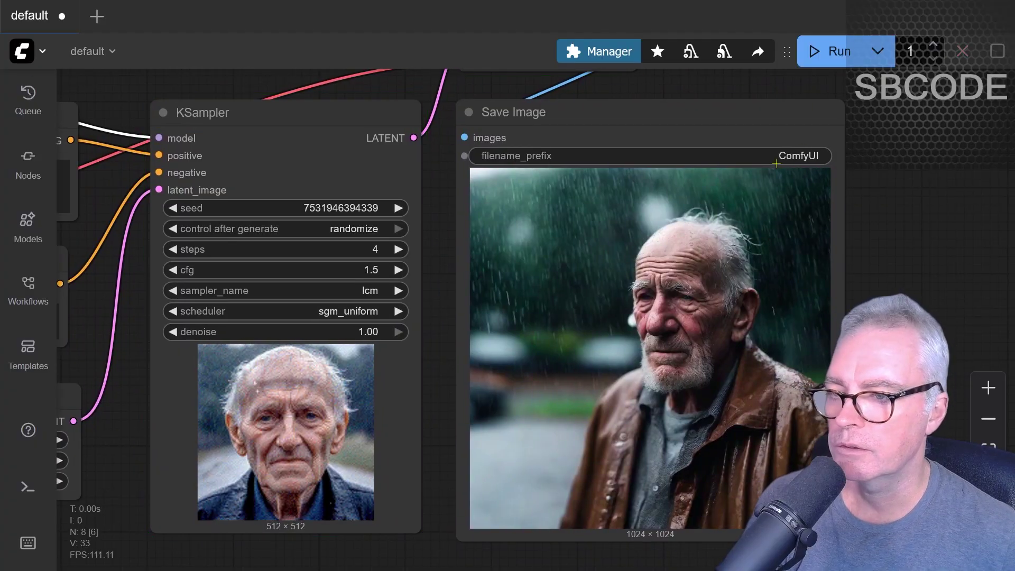
{"action": "left_click", "coordinate": [834, 52]}
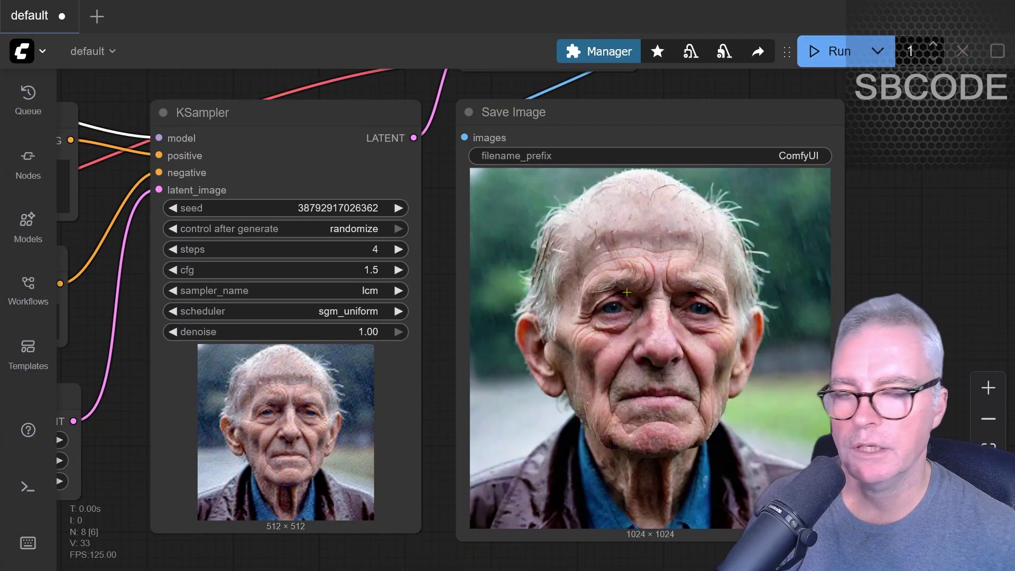
{"action": "left_click_drag", "start_coordinate": [118, 414], "coordinate": [816, 403]}
{"action": "left_click_drag", "start_coordinate": [455, 231], "coordinate": [599, 405]}
{"action": "left_click_drag", "start_coordinate": [460, 335], "coordinate": [538, 296]}
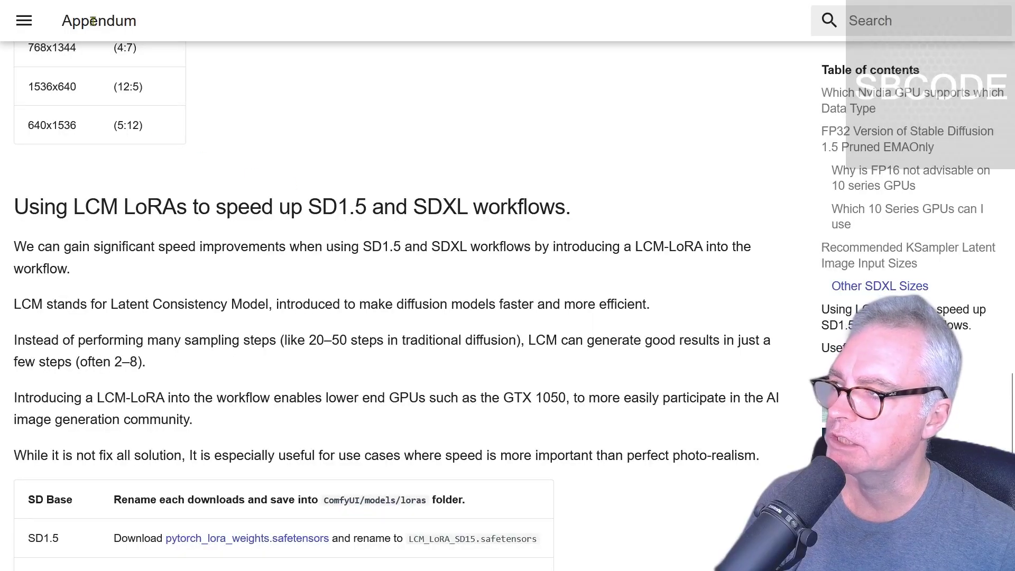
- From the Appendum page's LCM LoRA section, open the SD1.5 link and download pytorch_lora_weights.safetensors from the lcm-lora-sdv1-5 repository
{"action": "left_click_drag", "start_coordinate": [15, 208], "coordinate": [581, 214]}
{"action": "left_click", "coordinate": [635, 218]}
{"action": "scroll", "coordinate": [512, 227], "scroll_direction": "down", "scroll_amount": 5}
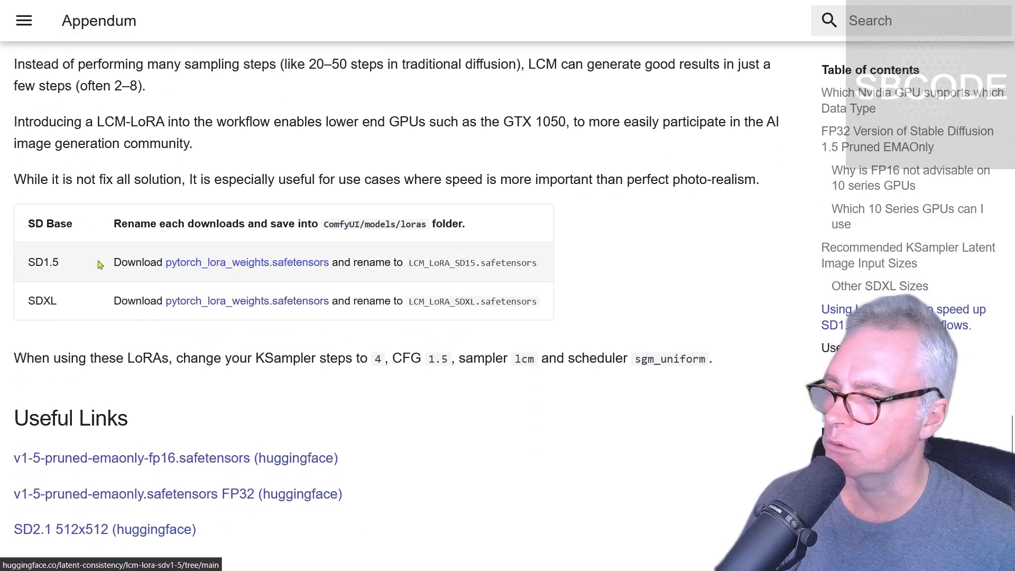
{"action": "left_click_drag", "start_coordinate": [74, 267], "coordinate": [26, 266]}
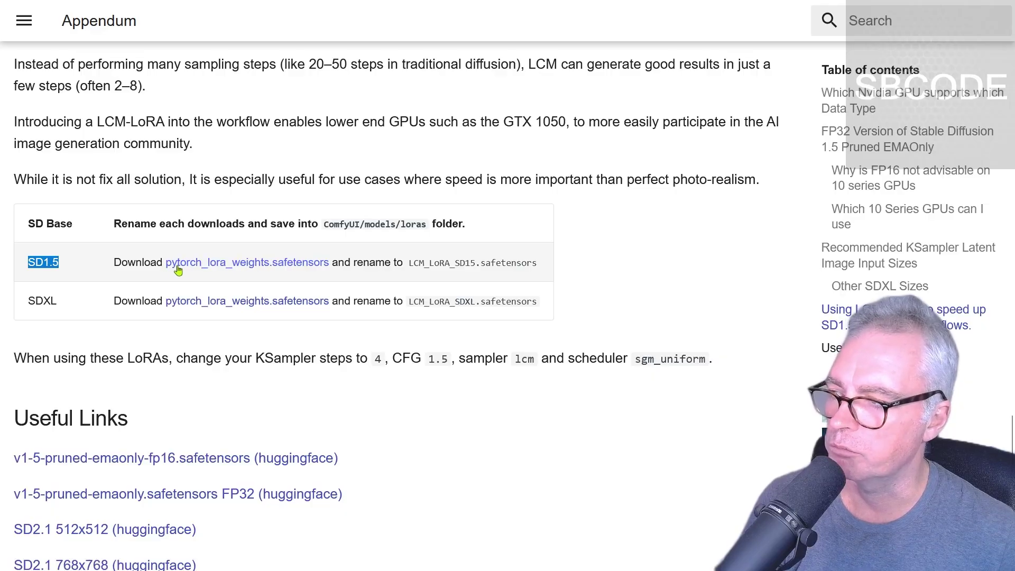
{"action": "left_click", "coordinate": [247, 271]}
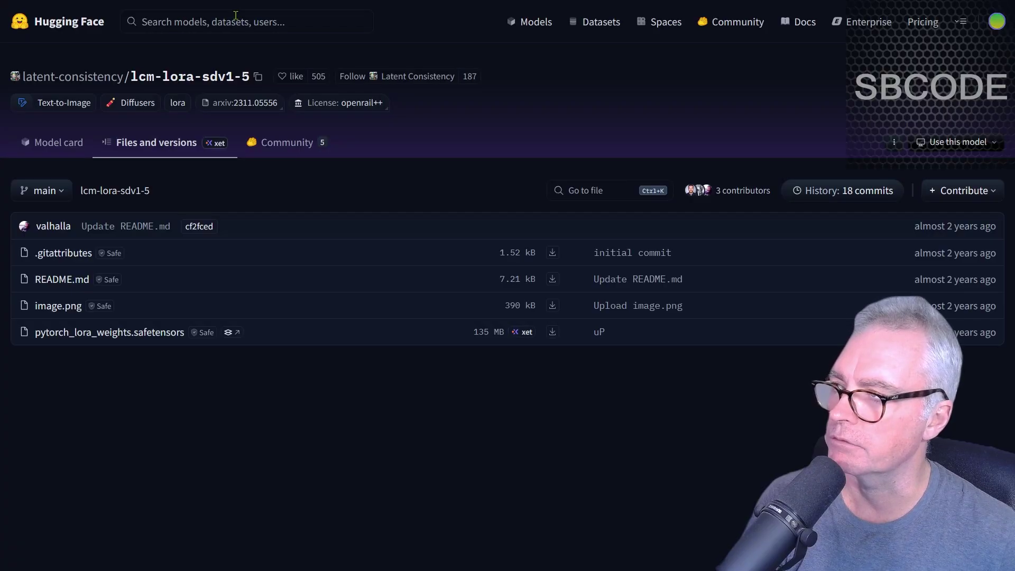
{"action": "left_click", "coordinate": [553, 333]}
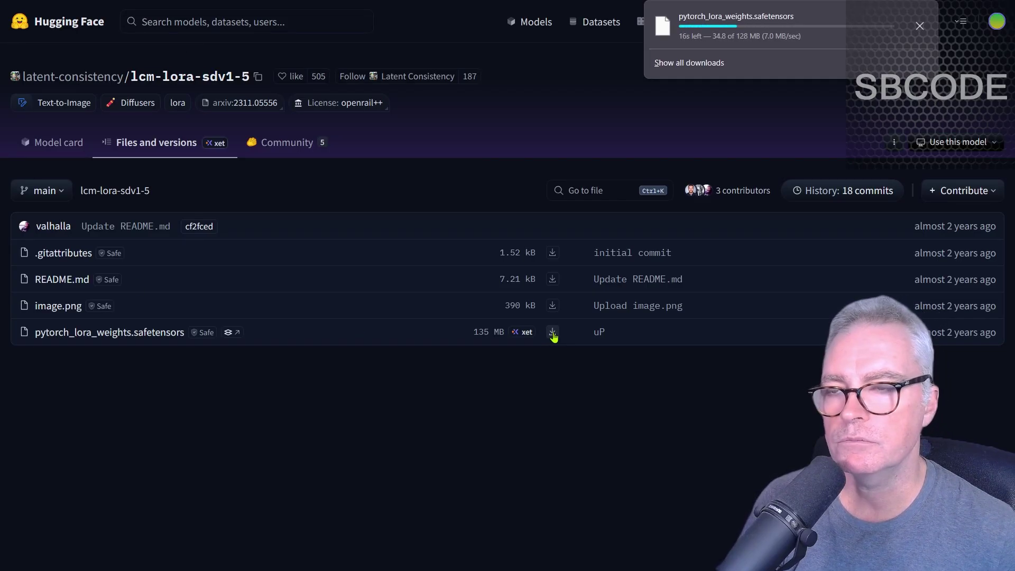
- Return to the Appendum page, download the SDXL pytorch_lora_weights.safetensors from the lcm-lora-sdxl repository, and show the Downloads folder
{"action": "left_click", "coordinate": [687, 25]}
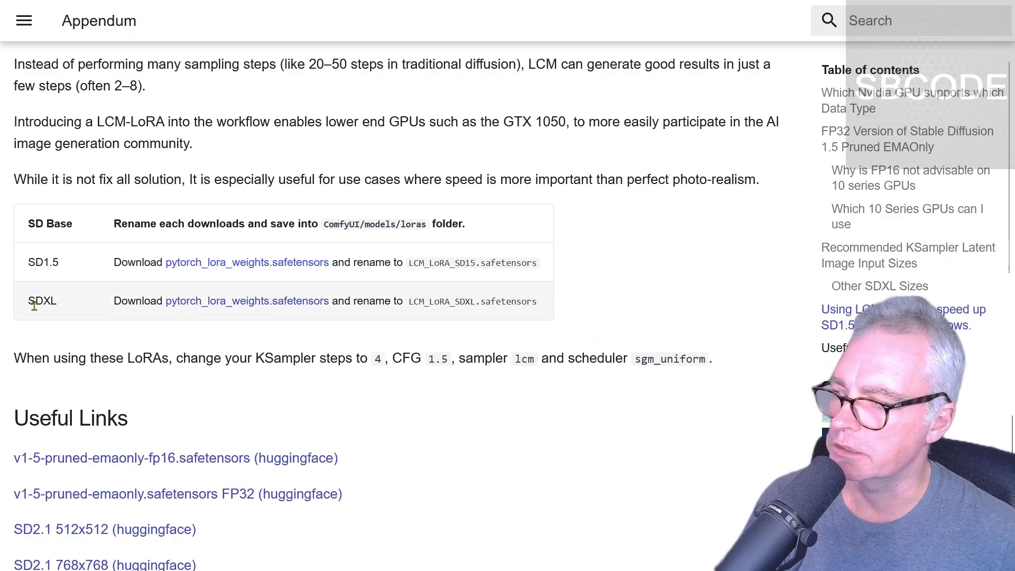
{"action": "left_click", "coordinate": [258, 308]}
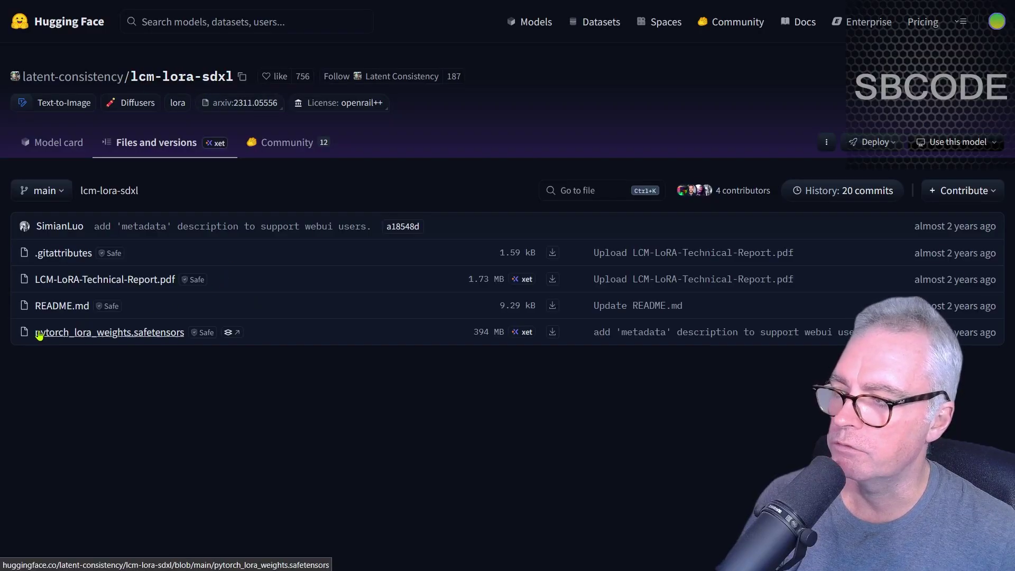
{"action": "left_click", "coordinate": [552, 333]}
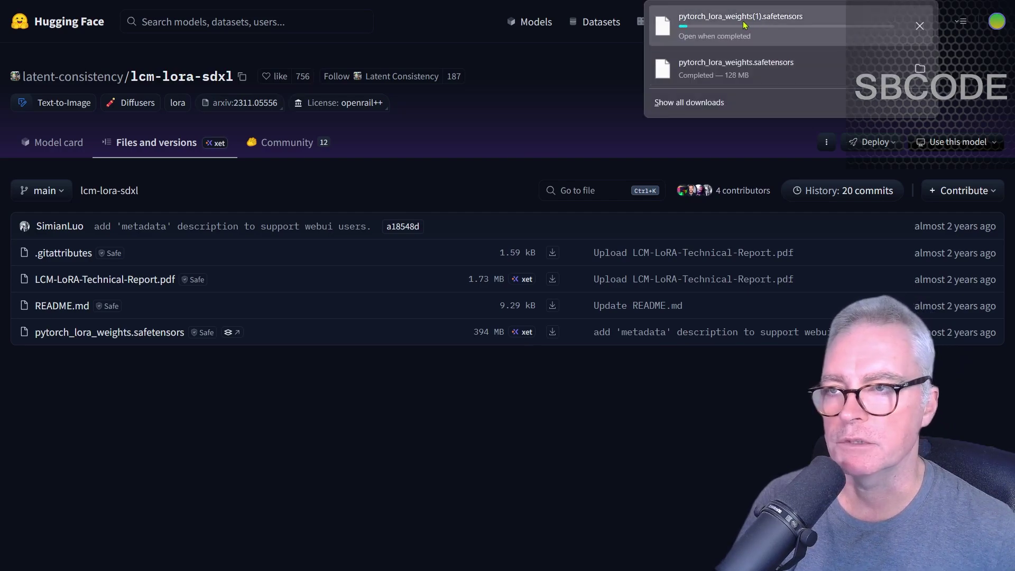
{"action": "left_click", "coordinate": [767, 75]}
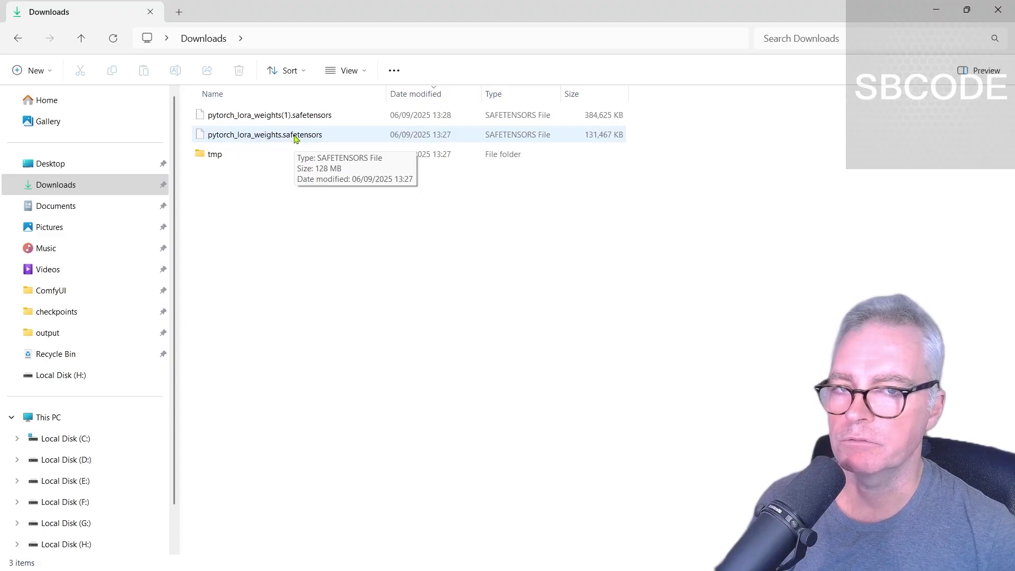
- Rename the downloaded pytorch_lora_weights.safetensors to LCM_LoRA_SD15.safetensors, copying the SD1.5 name from the Appendum page
{"action": "key", "text": "alt+Tab"}
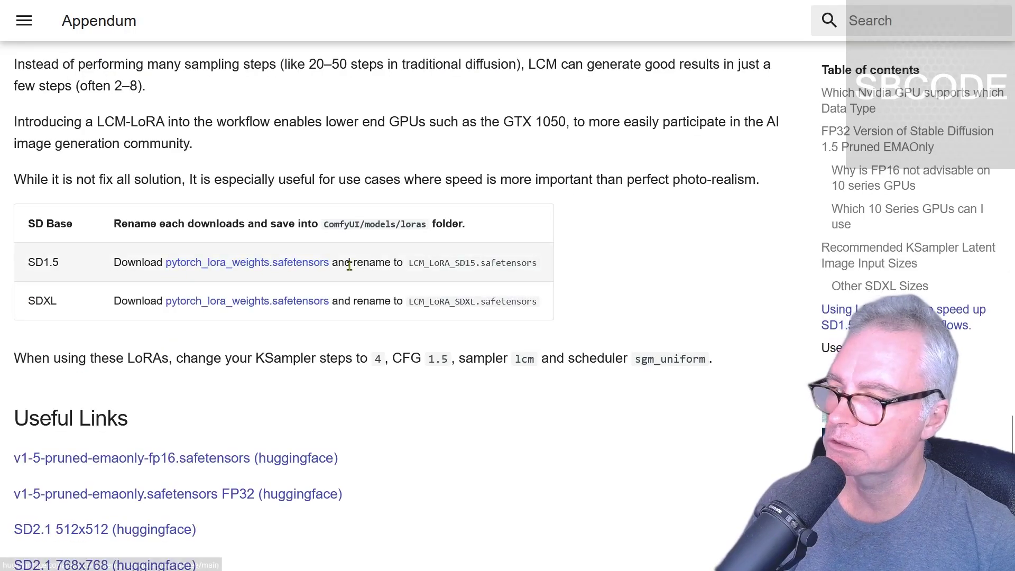
{"action": "left_click_drag", "start_coordinate": [544, 270], "coordinate": [410, 263]}
{"action": "key", "text": "ctrl+c"}
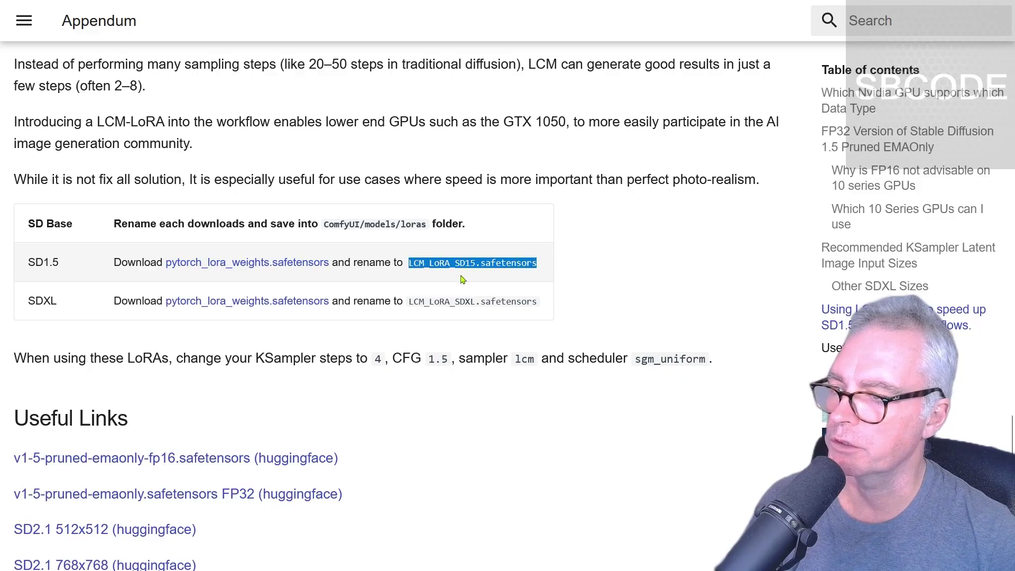
{"action": "key", "text": "alt+Tab"}
{"action": "left_click", "coordinate": [288, 136]}
{"action": "right_click", "coordinate": [288, 138]}
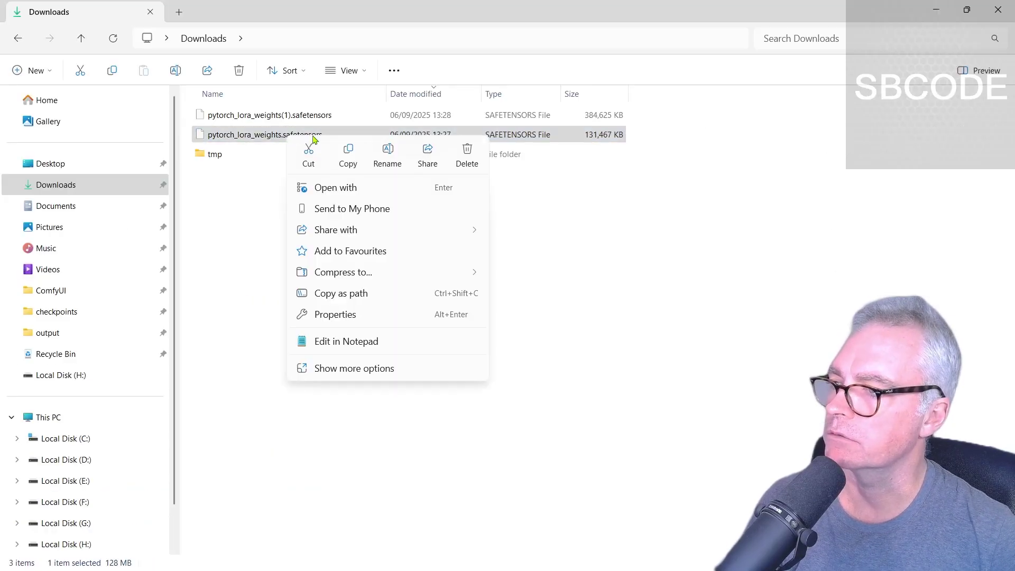
{"action": "left_click", "coordinate": [388, 157]}
{"action": "key", "text": "ctrl+v"}
{"action": "key", "text": "Delete"}
{"action": "key", "text": "Delete"}
{"action": "key", "text": "Delete"}
{"action": "key", "text": "Delete"}
{"action": "key", "text": "Delete"}
{"action": "key", "text": "Delete"}
{"action": "key", "text": "Delete"}
{"action": "key", "text": "Delete"}
{"action": "key", "text": "Delete"}
{"action": "key", "text": "Delete"}
{"action": "key", "text": "Delete"}
{"action": "key", "text": "Delete"}
{"action": "key", "text": "Return"}
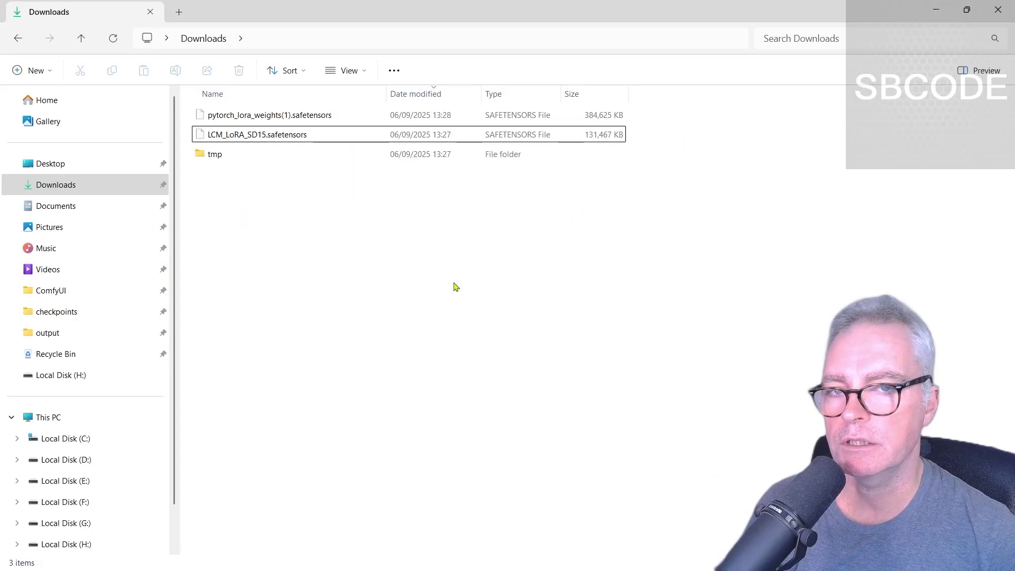
- Rename pytorch_lora_weights(1).safetensors in Downloads to LCM_LoRA_SDXL.safetensors, copying the SDXL name from the Appendum page
{"action": "key", "text": "alt+Tab"}
{"action": "left_click_drag", "start_coordinate": [548, 306], "coordinate": [418, 301]}
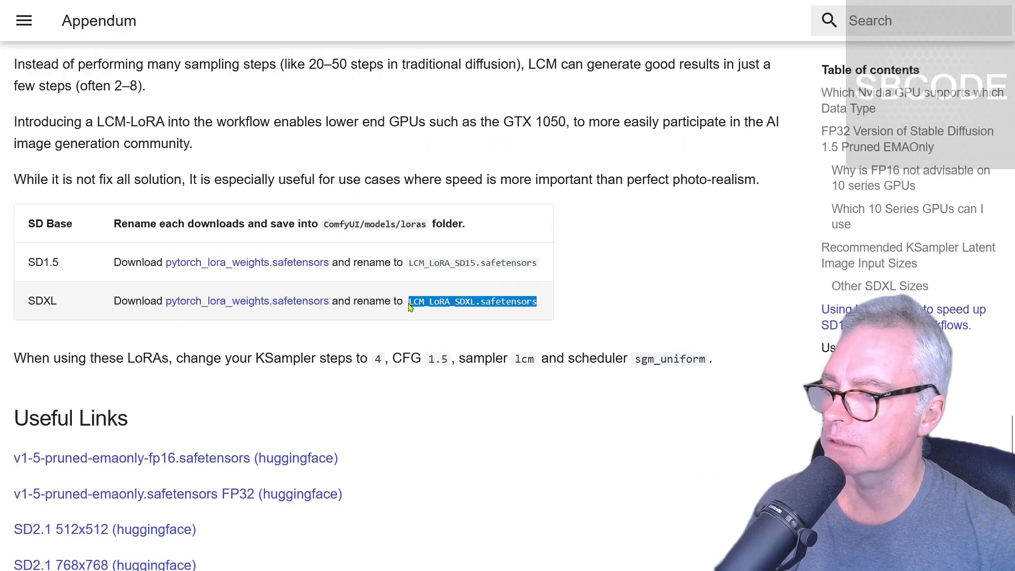
{"action": "key", "text": "ctrl+c"}
{"action": "key", "text": "alt+Tab"}
{"action": "right_click", "coordinate": [257, 116]}
{"action": "left_click", "coordinate": [356, 144]}
{"action": "key", "text": "ctrl+v"}
{"action": "left_click", "coordinate": [357, 147]}
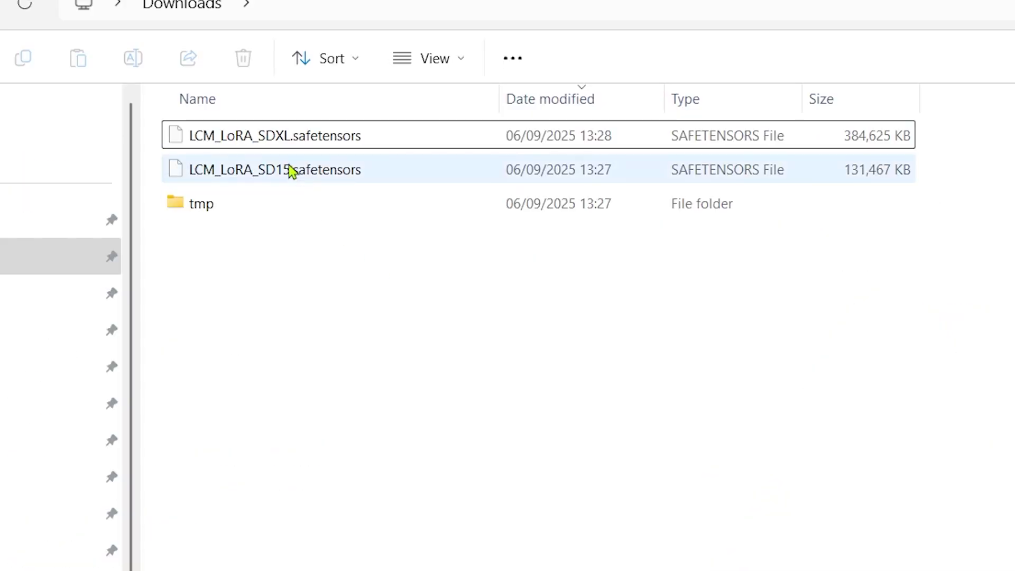
- Copy the two renamed LCM LoRA files from Downloads into ComfyUI's models/loras folder
{"action": "left_click", "coordinate": [267, 118]}
{"action": "left_click", "coordinate": [261, 139], "text": "shift"}
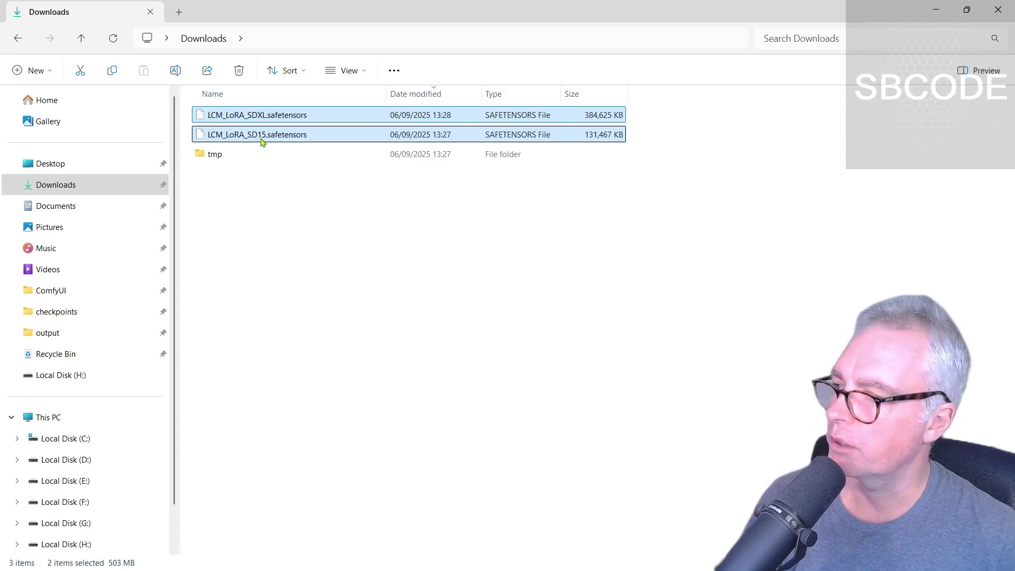
{"action": "key", "text": "ctrl+c"}
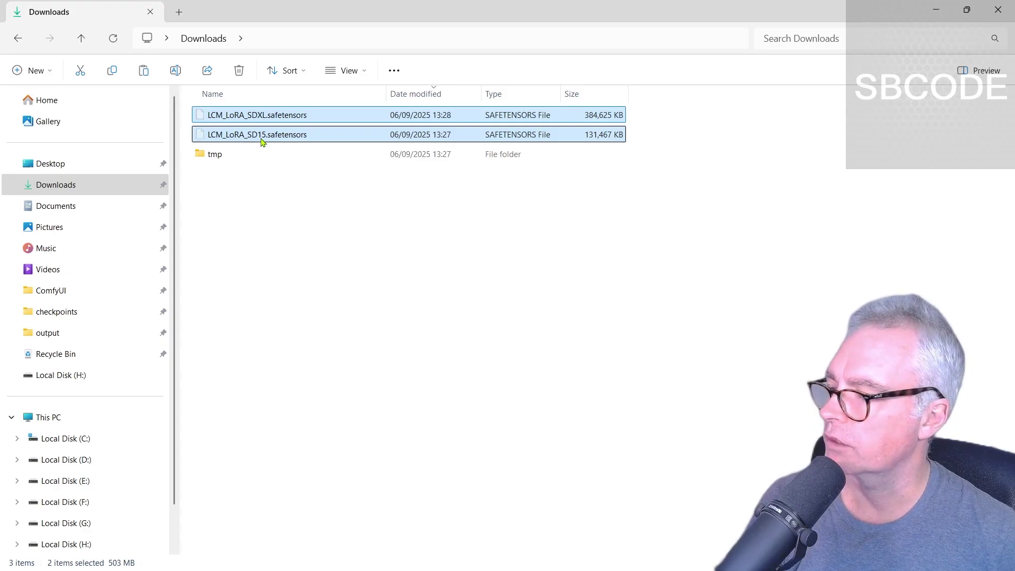
{"action": "left_click", "coordinate": [50, 292]}
{"action": "double_click", "coordinate": [216, 409]}
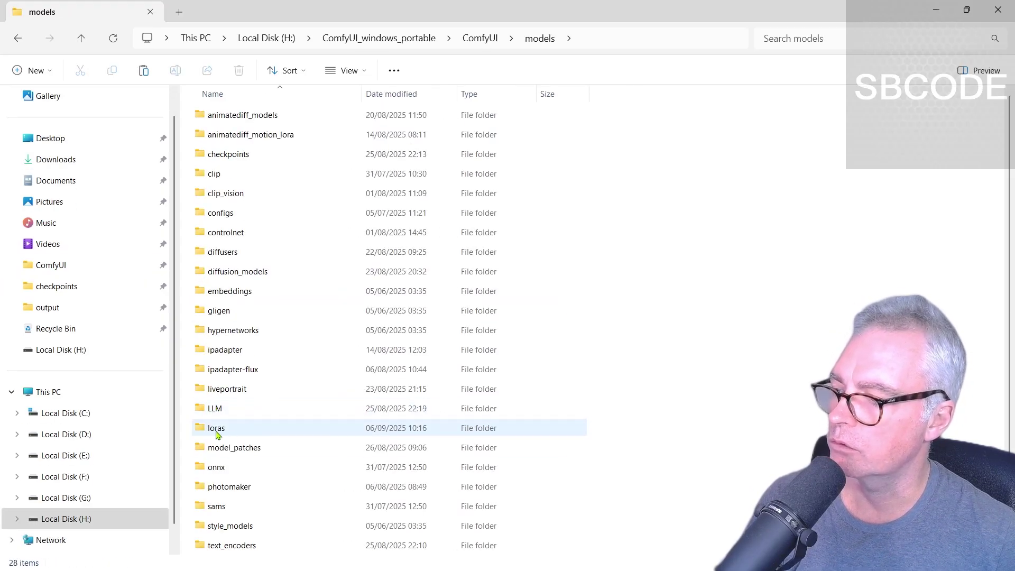
{"action": "double_click", "coordinate": [215, 424]}
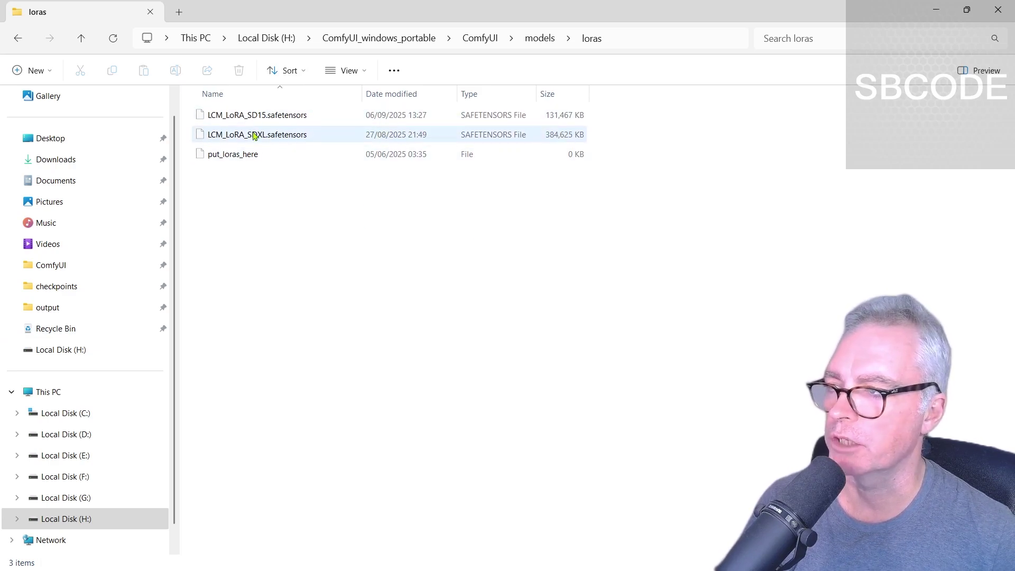
- Switch back to ComfyUI and refresh the node definitions from the node library
{"action": "key", "text": "alt+Tab"}
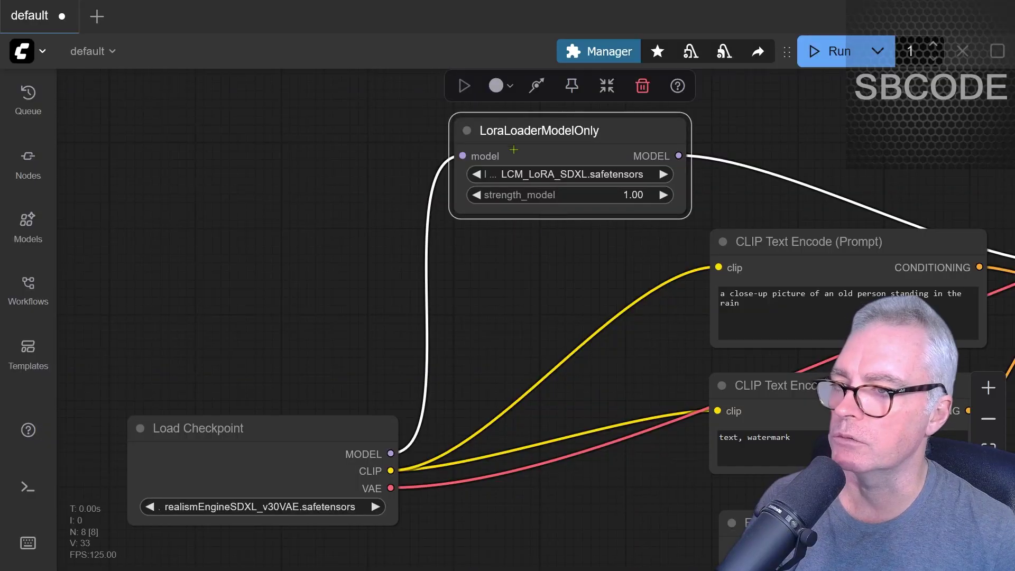
{"action": "left_click", "coordinate": [31, 167]}
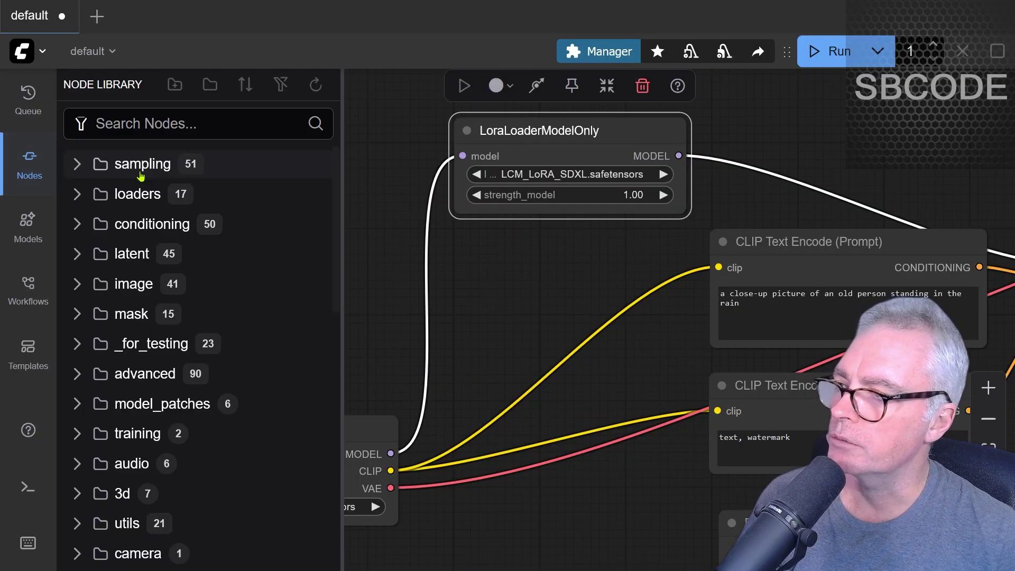
{"action": "left_click", "coordinate": [316, 86]}
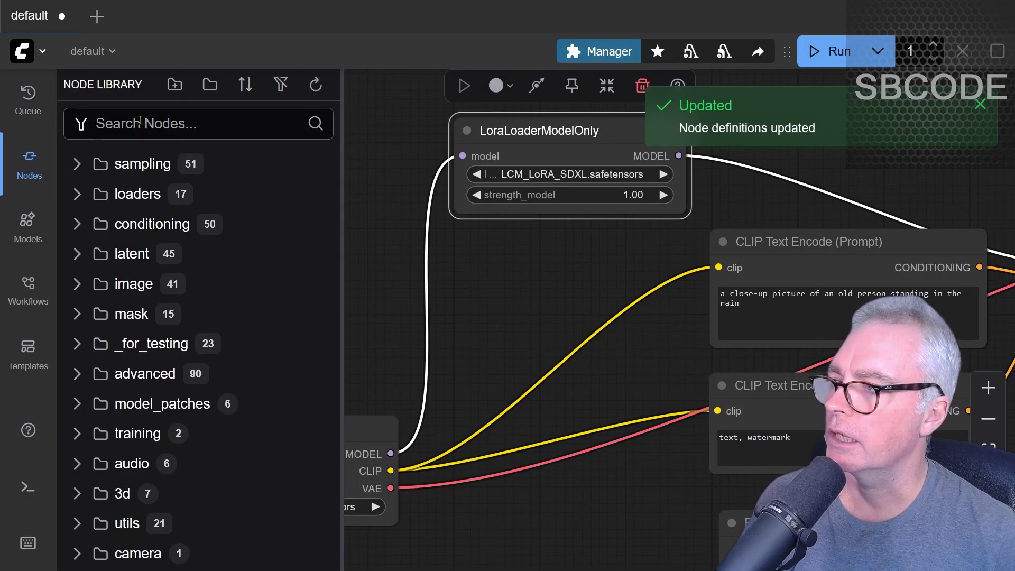
{"action": "left_click", "coordinate": [29, 162]}
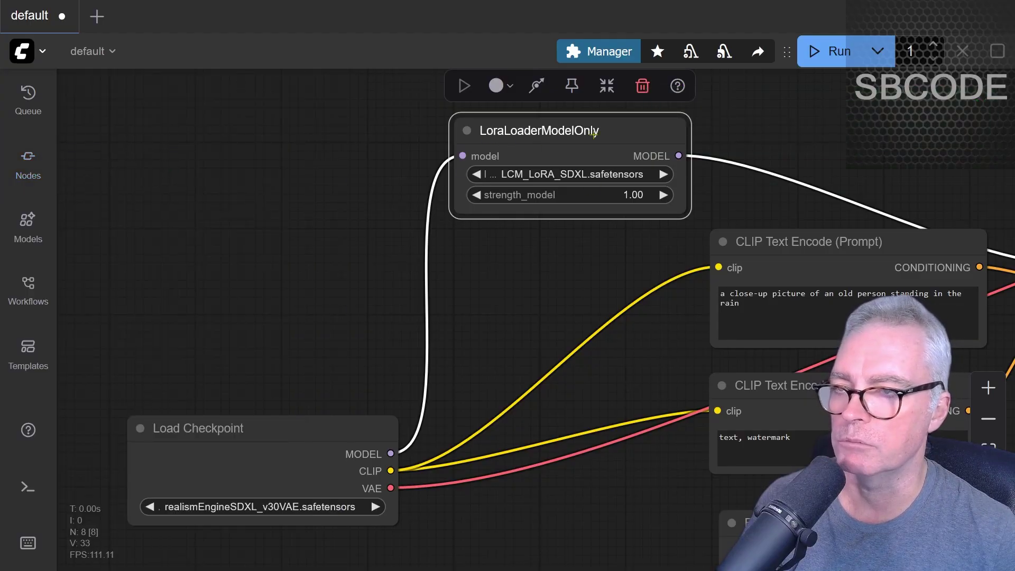
- Set the LoraLoaderModelOnly node's LoRA to LCM_LoRA_SD15.safetensors and back to LCM_LoRA_SDXL.safetensors
{"action": "left_click", "coordinate": [590, 175]}
{"action": "left_click", "coordinate": [666, 198]}
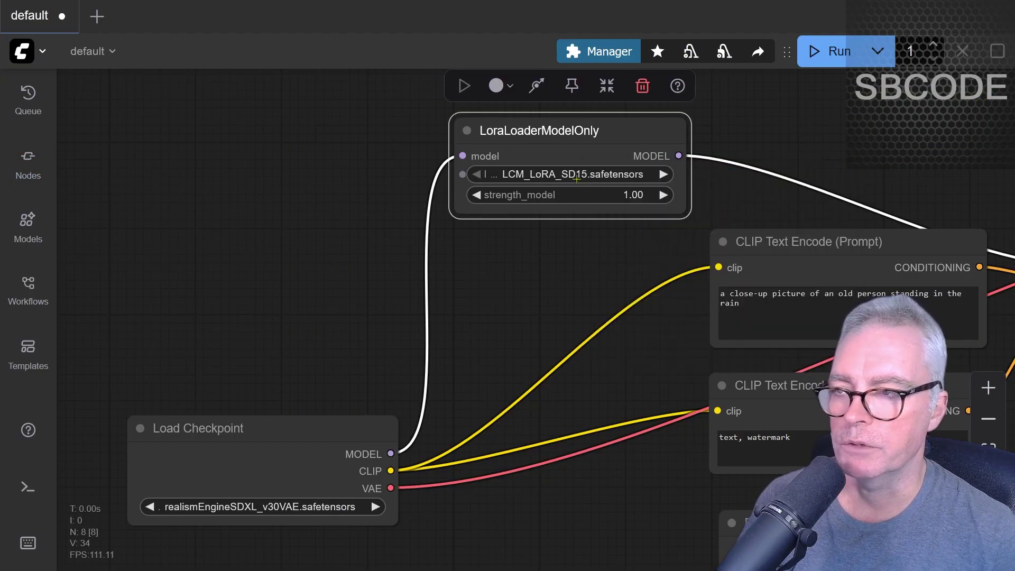
{"action": "left_click", "coordinate": [578, 179]}
{"action": "left_click", "coordinate": [603, 219]}
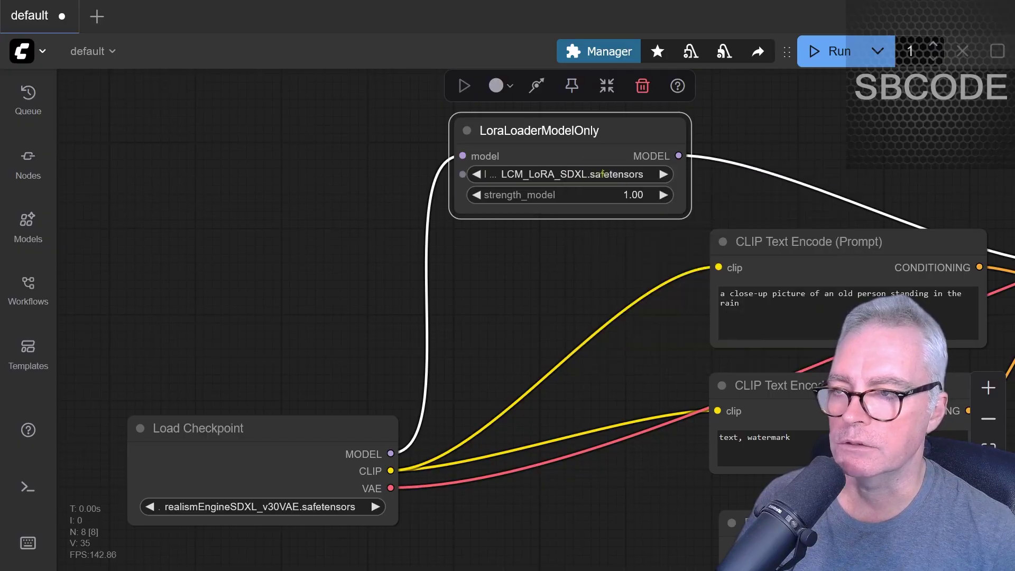
- Look over the prompts, KSampler settings and saved portrait, and run the workflow again
{"action": "left_click_drag", "start_coordinate": [849, 170], "coordinate": [264, 83]}
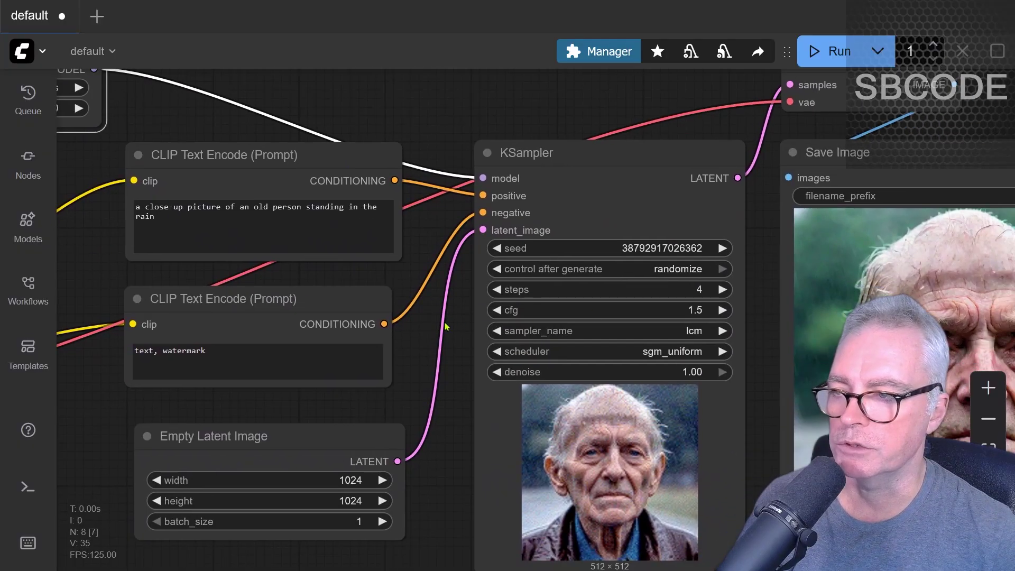
{"action": "scroll", "coordinate": [694, 274], "scroll_direction": "down", "scroll_amount": 3}
{"action": "scroll", "coordinate": [694, 274], "scroll_direction": "right", "scroll_amount": 3}
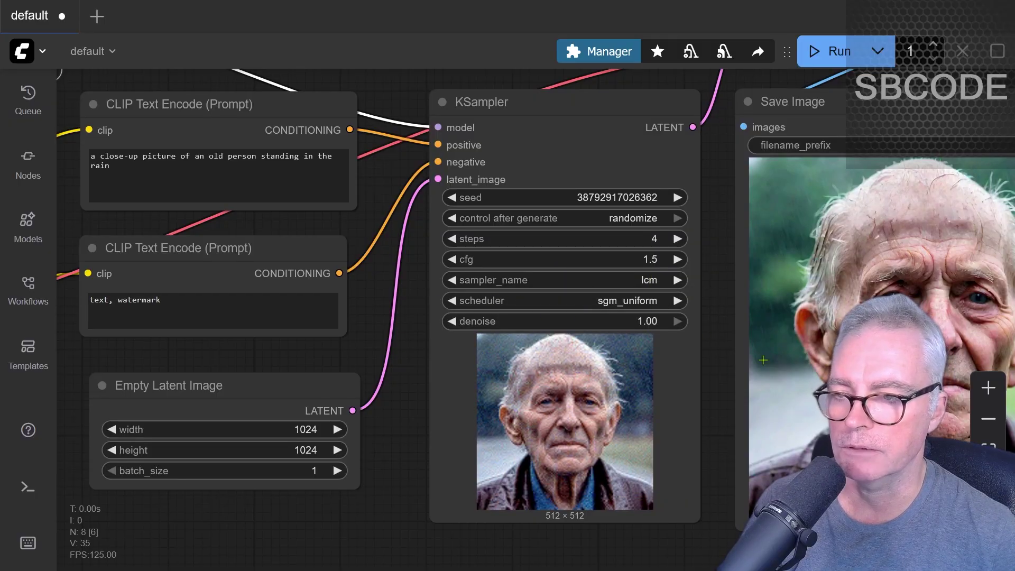
{"action": "left_click_drag", "start_coordinate": [717, 366], "coordinate": [511, 376]}
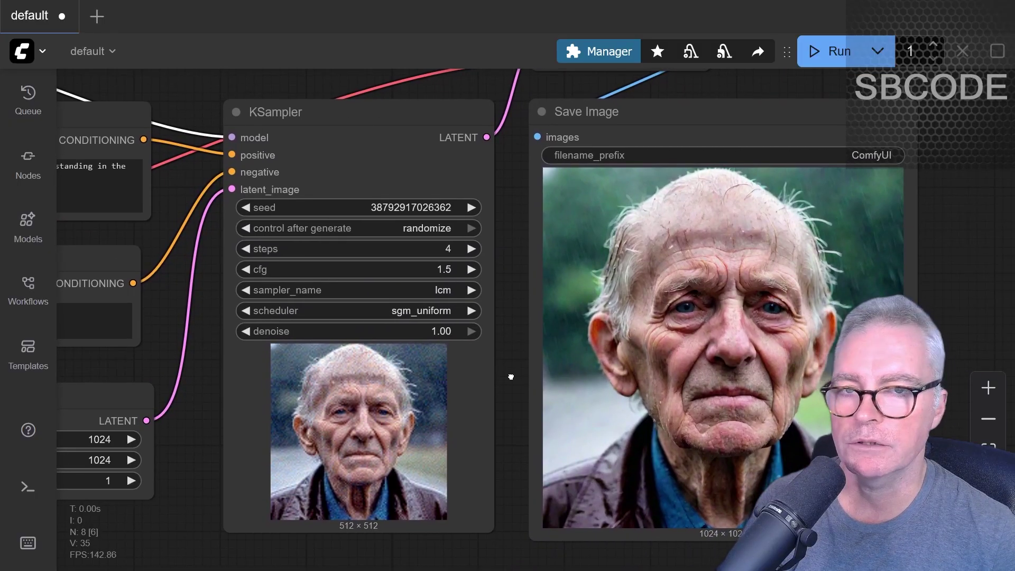
{"action": "left_click", "coordinate": [829, 51]}
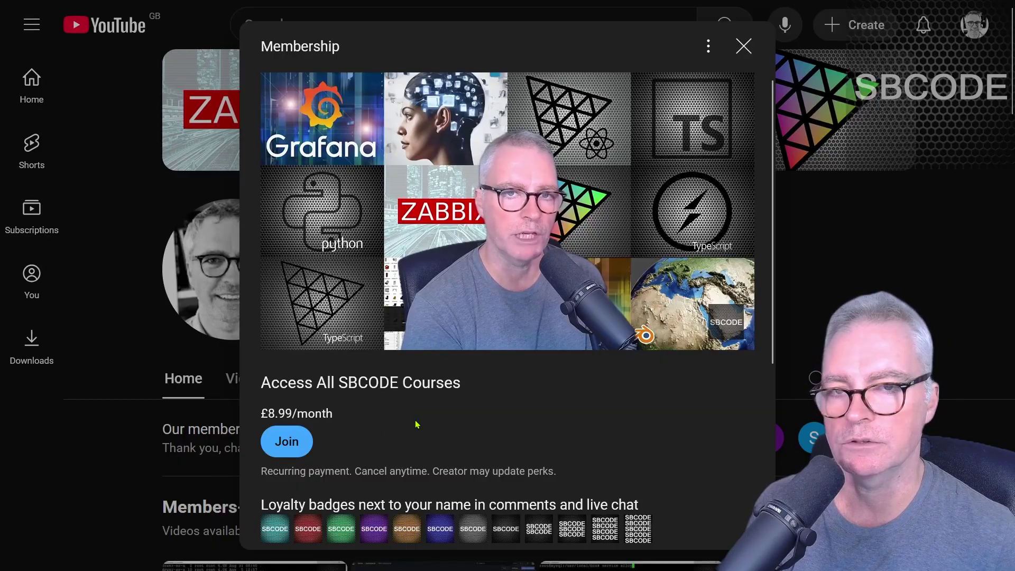
{"action": "mouse_move", "coordinate": [418, 189]}
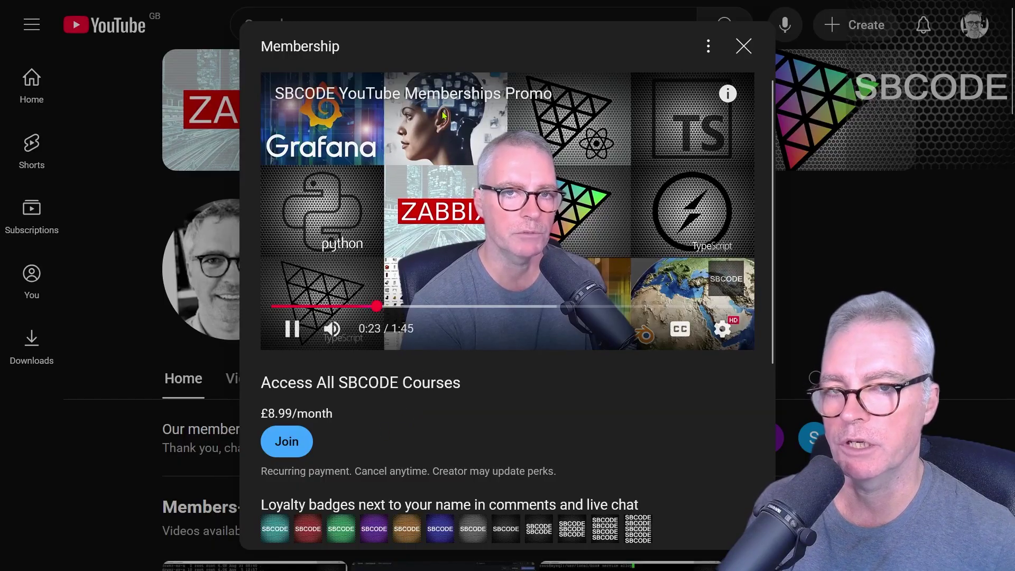